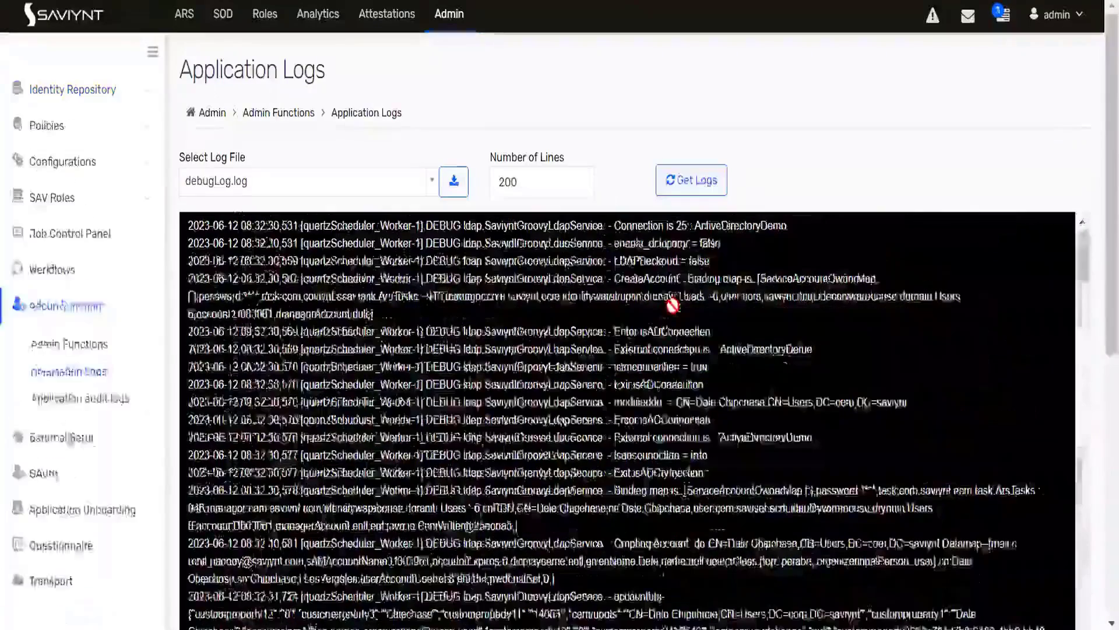
# Reload the ActiveDirectoryDemo new account request's details and list the tasks in its task history
pyautogui.scroll(-10, 669, 302)
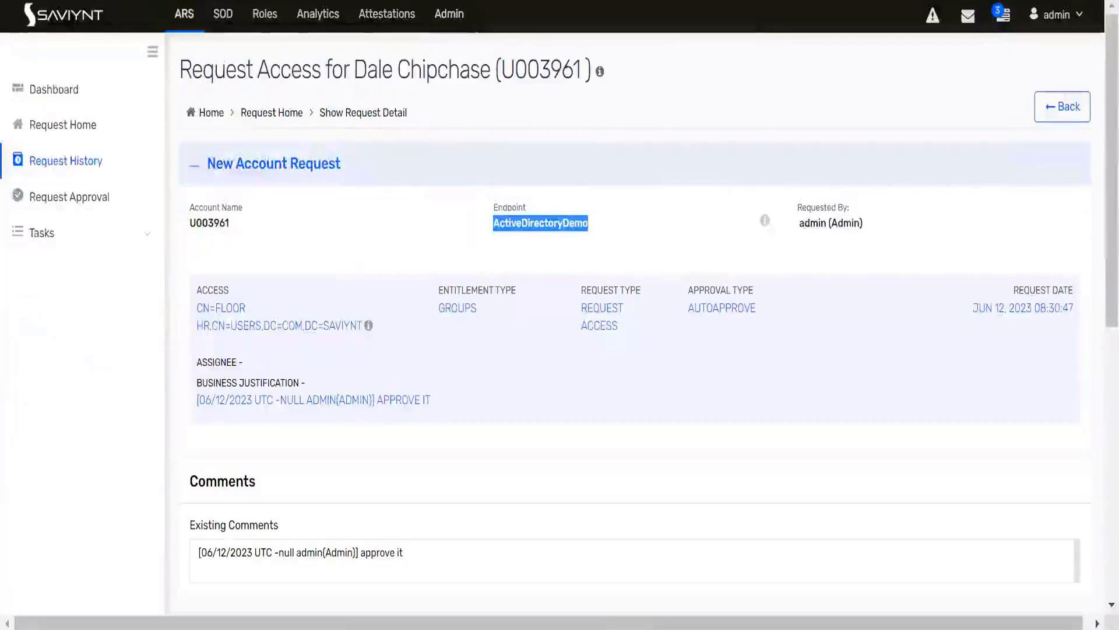
pyautogui.press('F5')
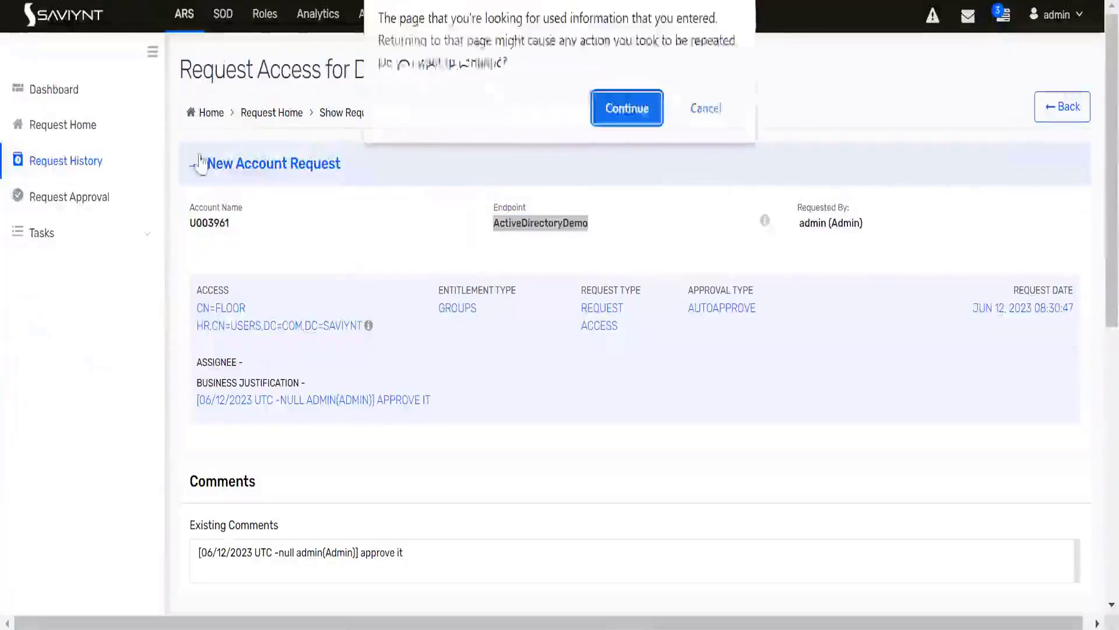
pyautogui.click(617, 117)
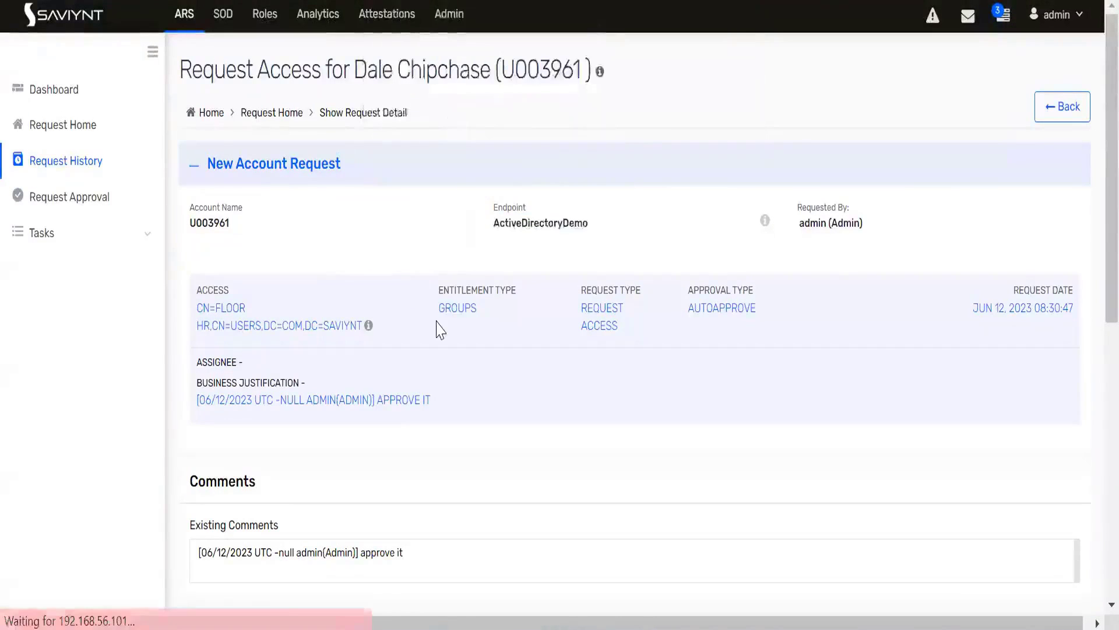
pyautogui.scroll(-9, 436, 325)
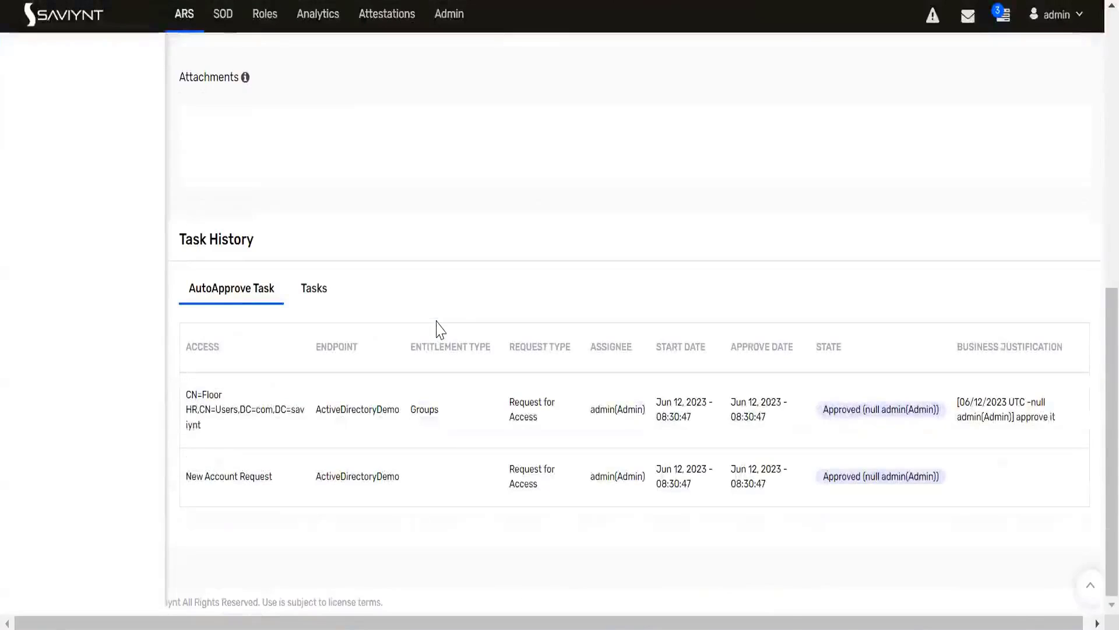
pyautogui.click(313, 288)
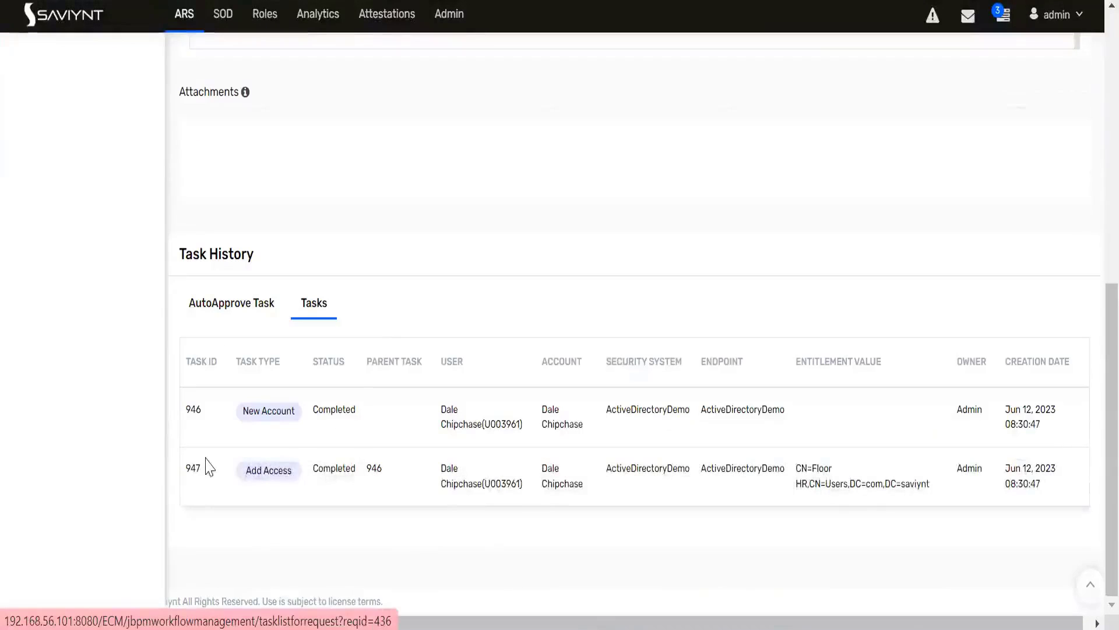
# Check the status of the New Account and Add Access tasks and the user they belong to
pyautogui.moveTo(357, 470); pyautogui.dragTo(313, 469)
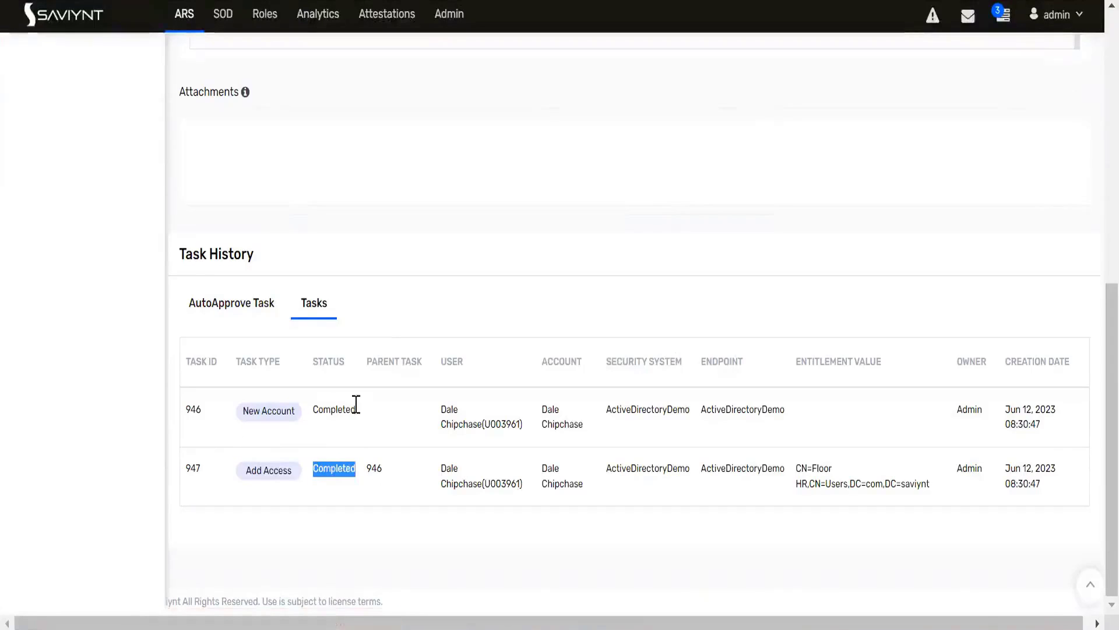
pyautogui.moveTo(356, 408); pyautogui.dragTo(313, 421)
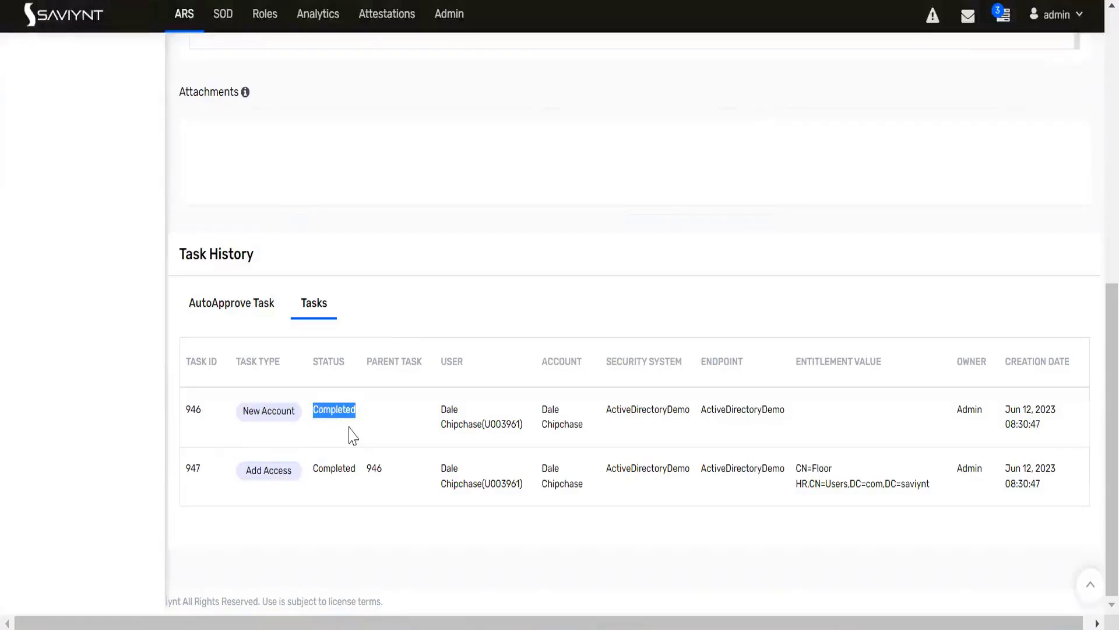
pyautogui.doubleClick(502, 485)
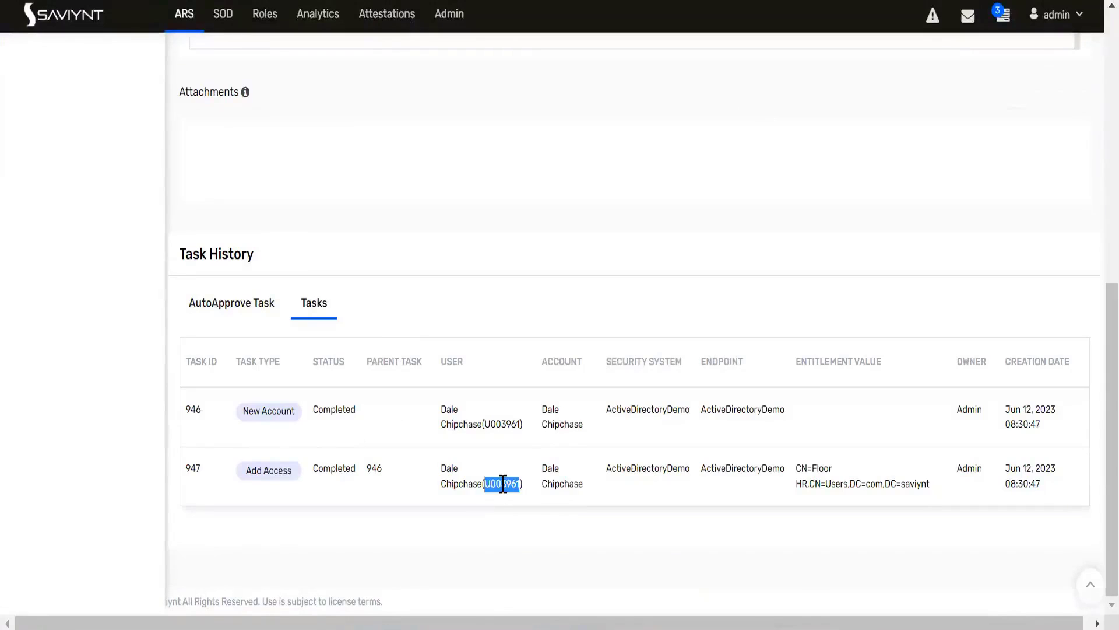
# Switch to the LDAP directory browser and reload the DC=com,DC=saviynt entry
pyautogui.click(688, 629)
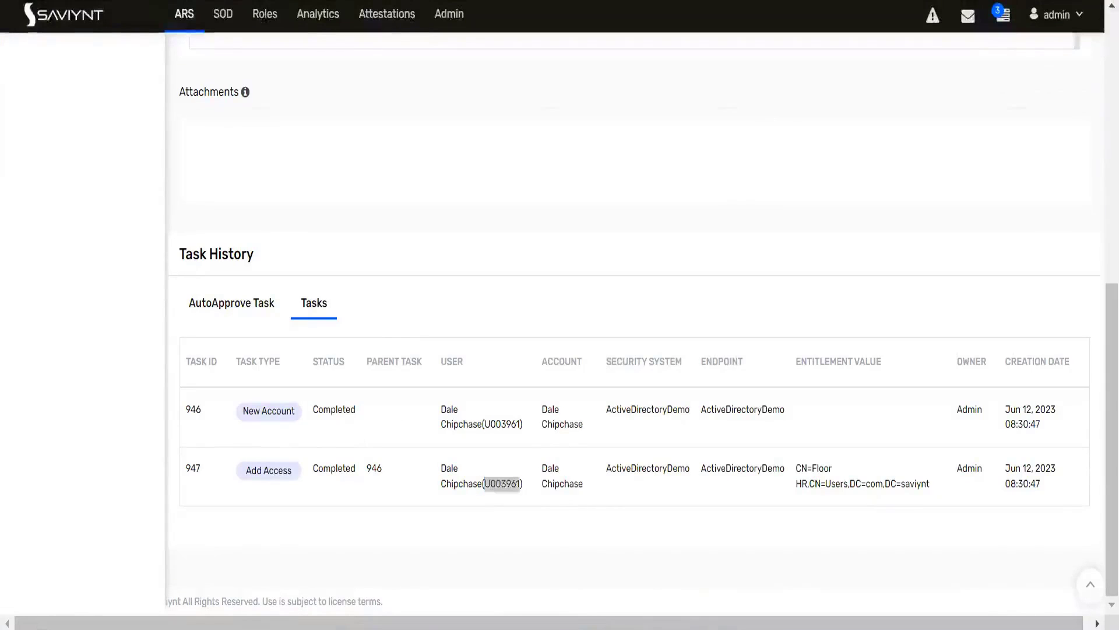
pyautogui.click(570, 585)
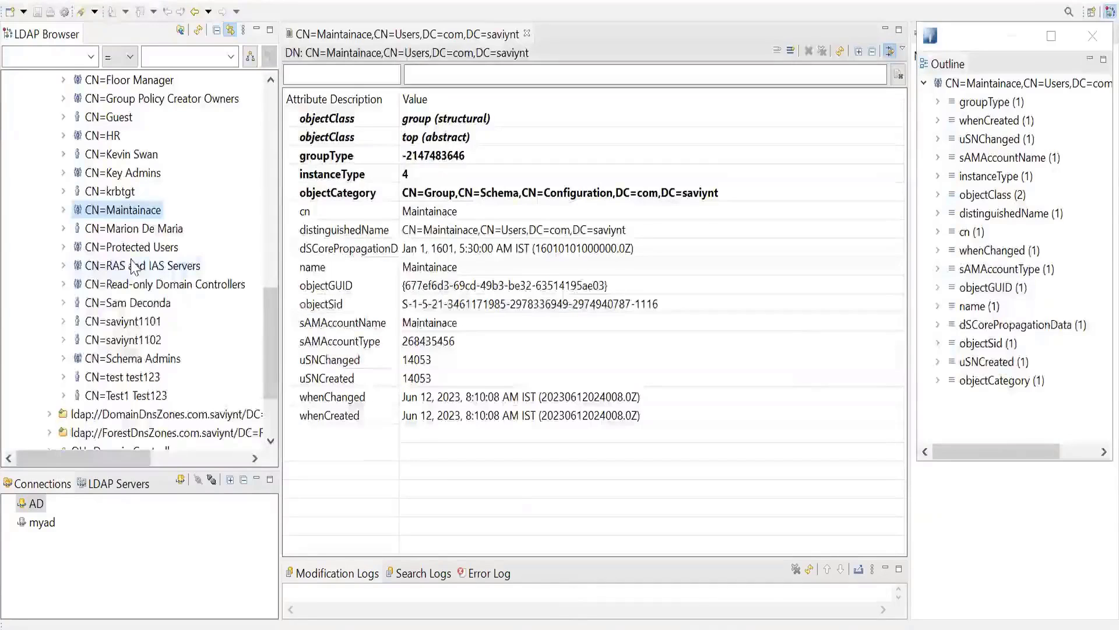
pyautogui.scroll(2, 133, 267)
pyautogui.scroll(6, 132, 267)
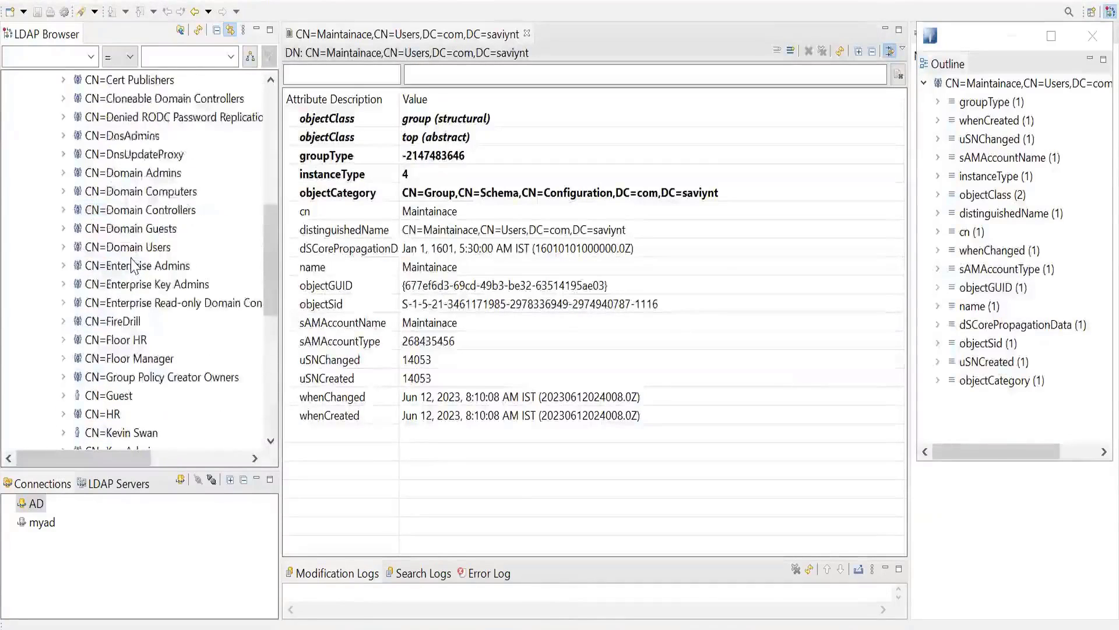
pyautogui.scroll(4, 133, 267)
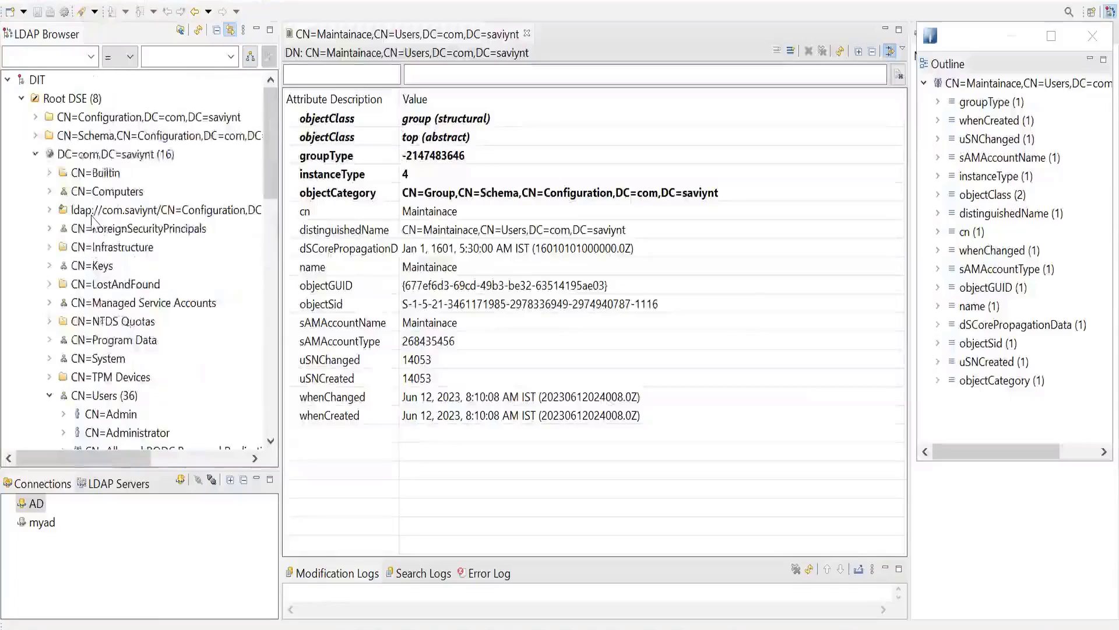
pyautogui.rightClick(108, 154)
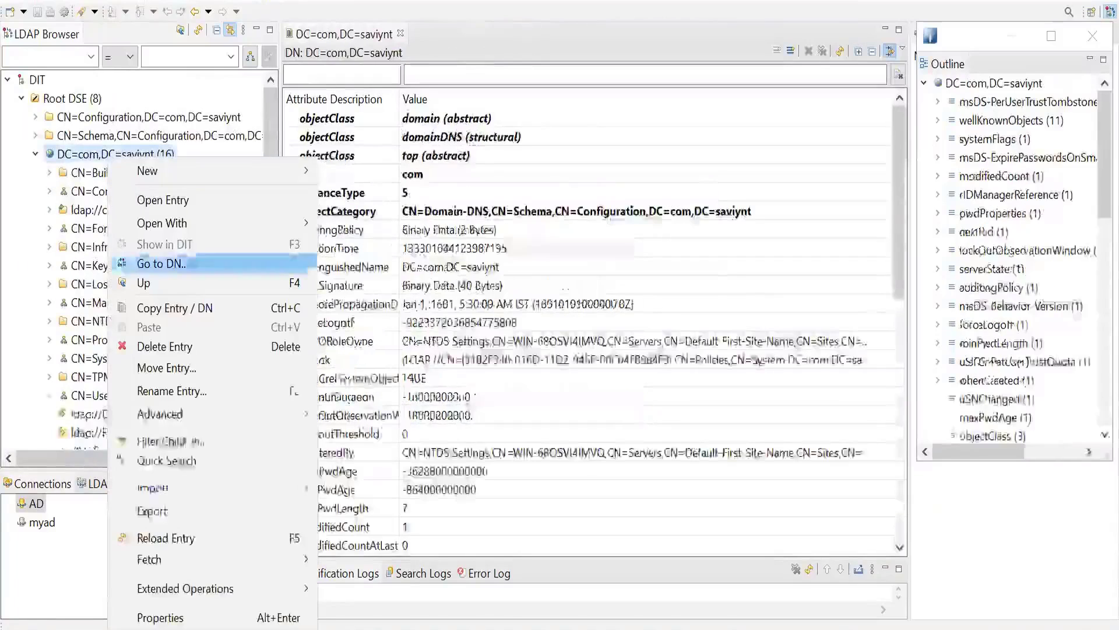
pyautogui.click(187, 540)
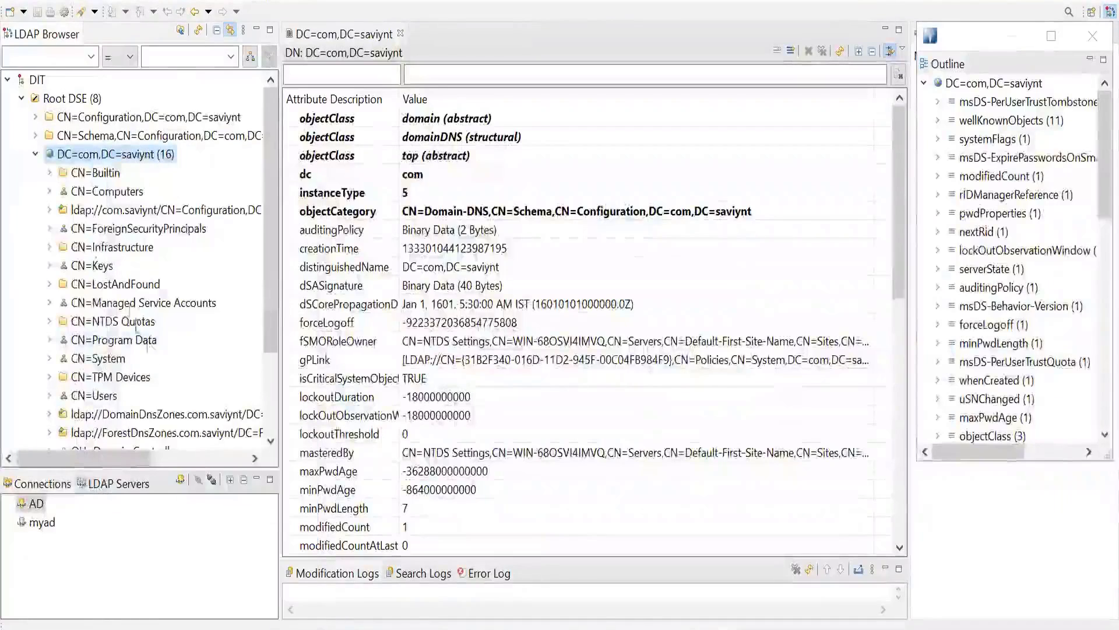
# Expand the CN=Users container under DC=com,DC=saviynt to list its entries
pyautogui.scroll(-2, 89, 350)
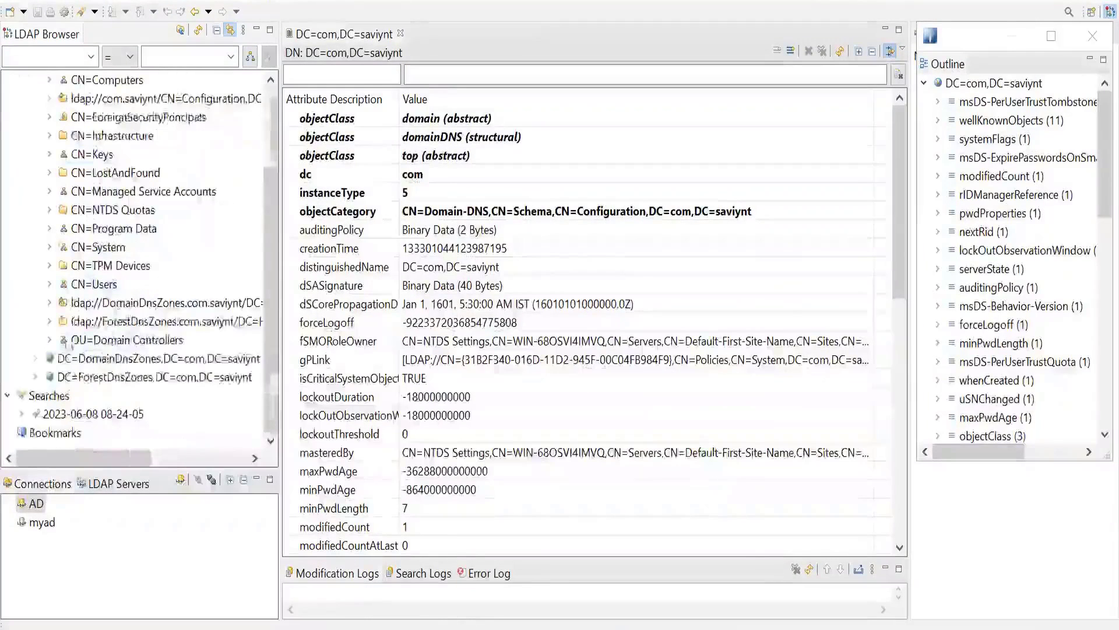
pyautogui.click(50, 284)
pyautogui.scroll(-1, 107, 308)
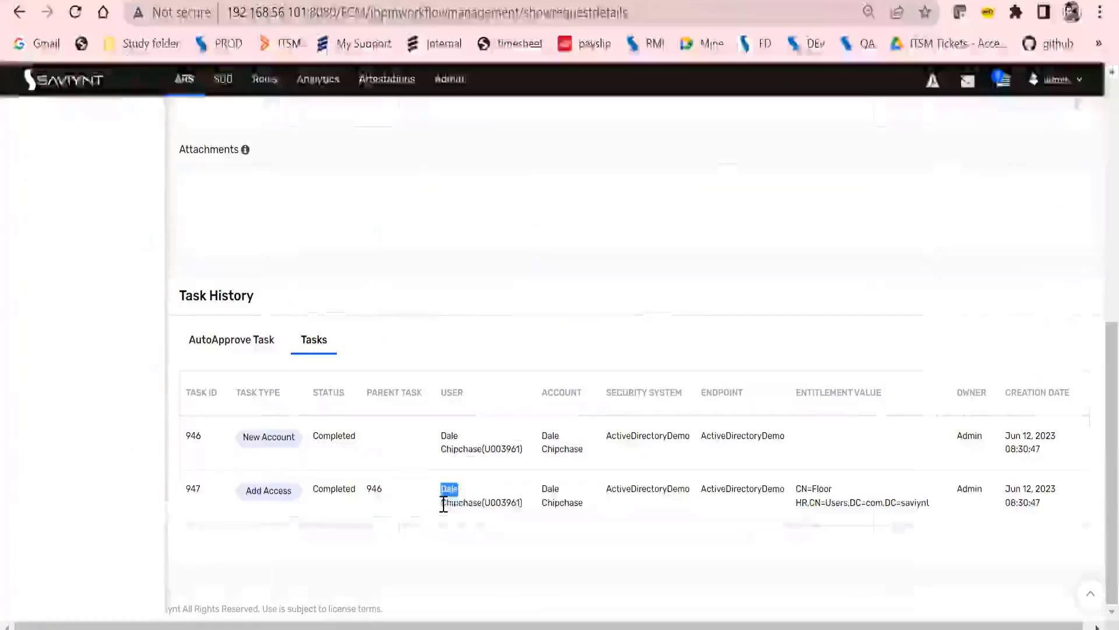
# Compare the requested user's name in the Saviynt task list with the matching LDAP entry and inspect its memberOf attribute
pyautogui.moveTo(442, 502); pyautogui.dragTo(482, 503)
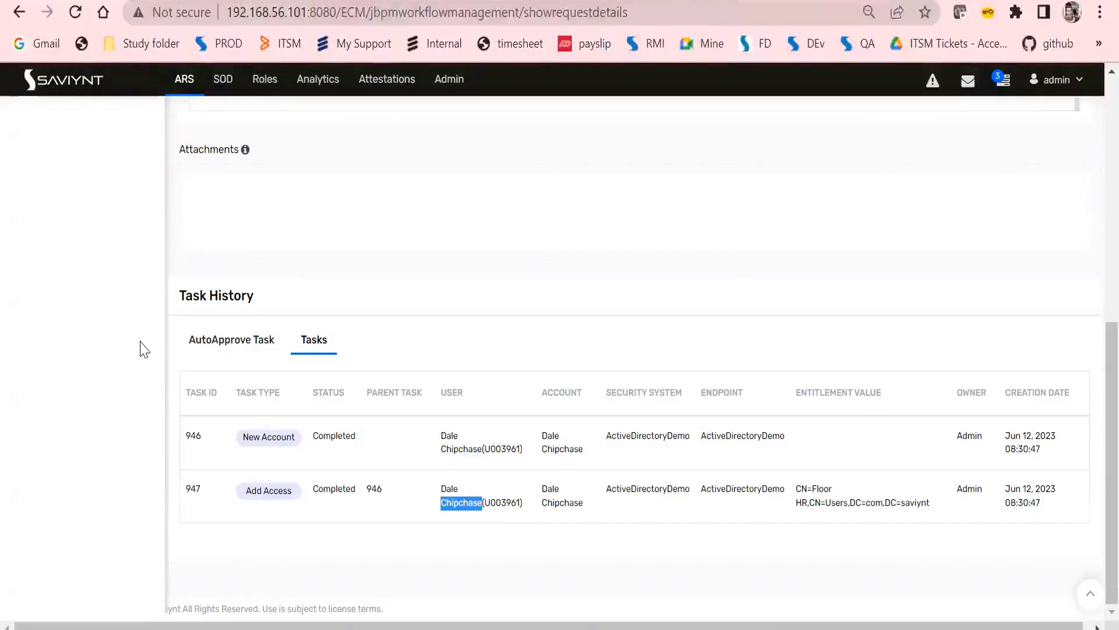
pyautogui.hotkey('alt', 'Tab')
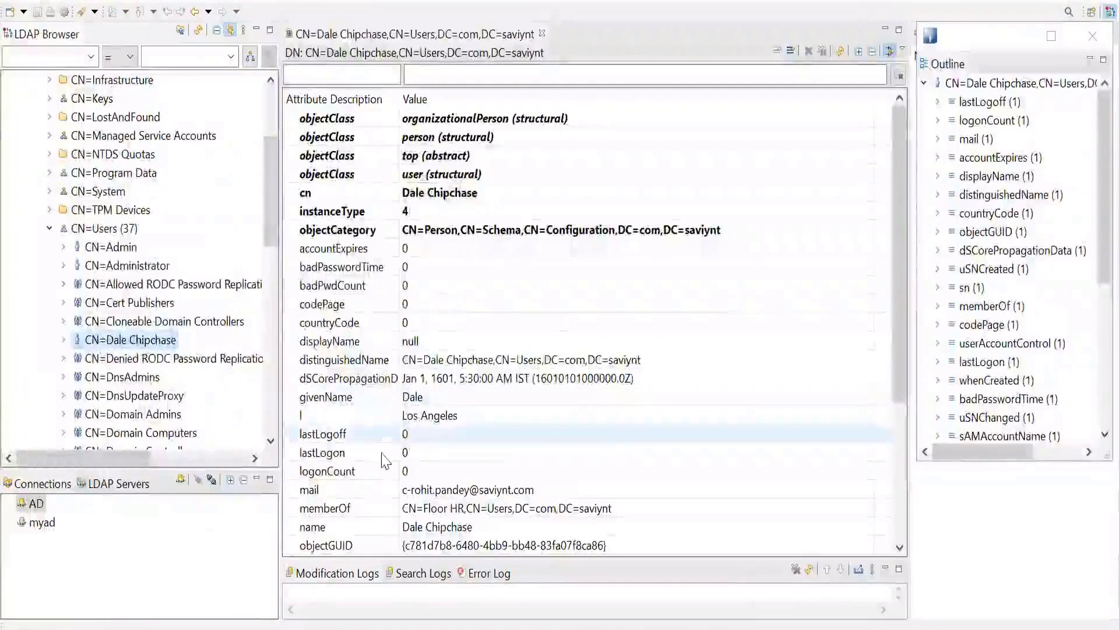
pyautogui.scroll(-1, 423, 464)
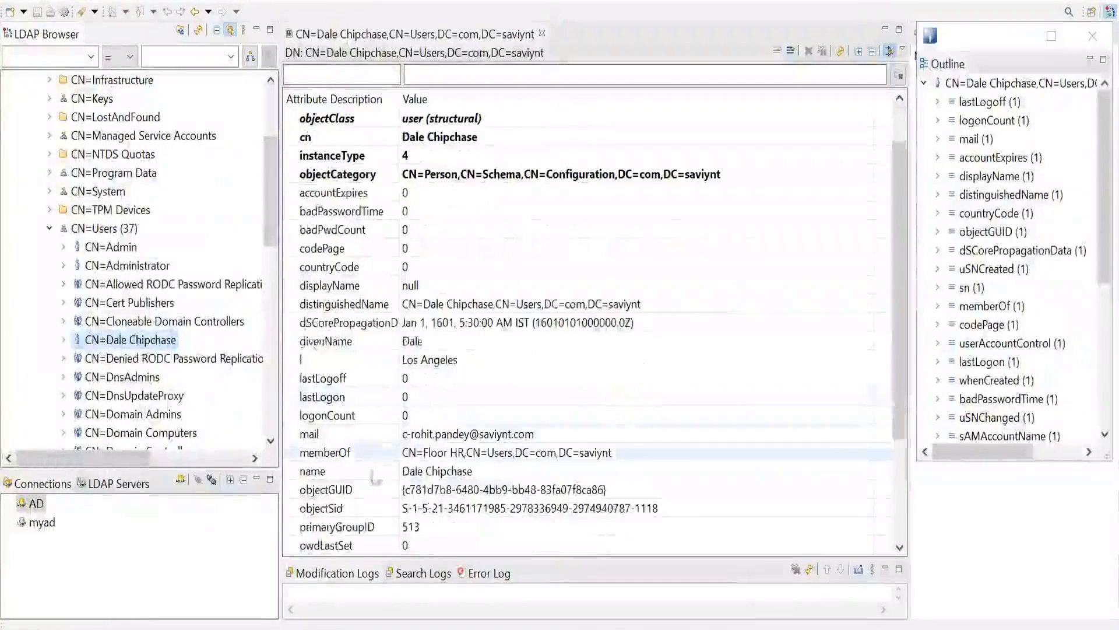
pyautogui.click(424, 460)
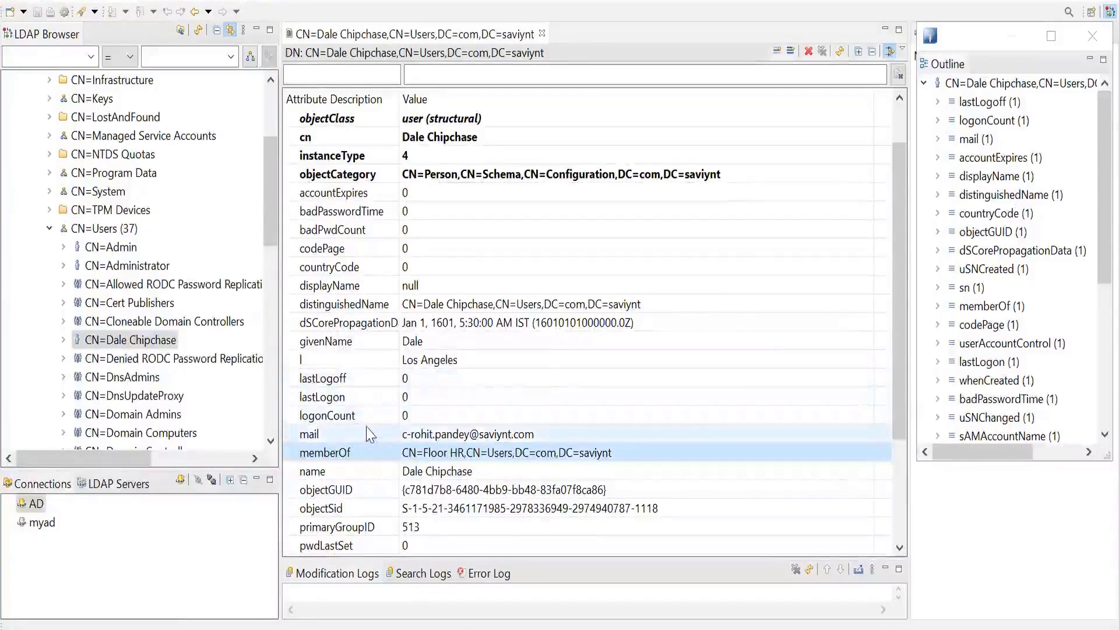
pyautogui.scroll(-1, 369, 402)
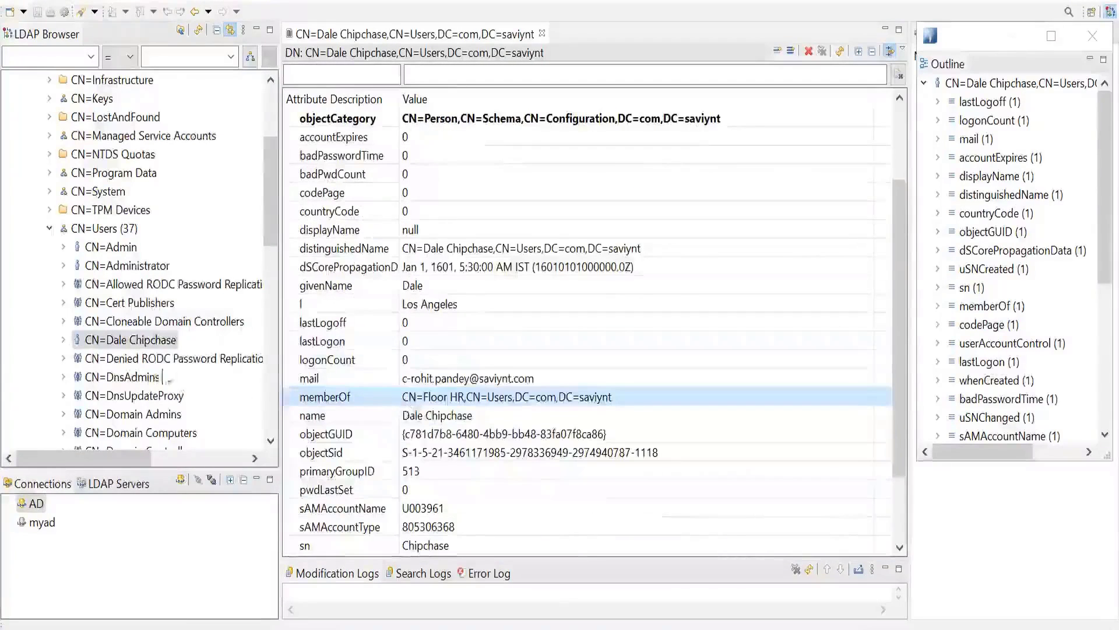
# Open the CN=Floor HR group entry under CN=Users to inspect its members
pyautogui.scroll(-1, 151, 376)
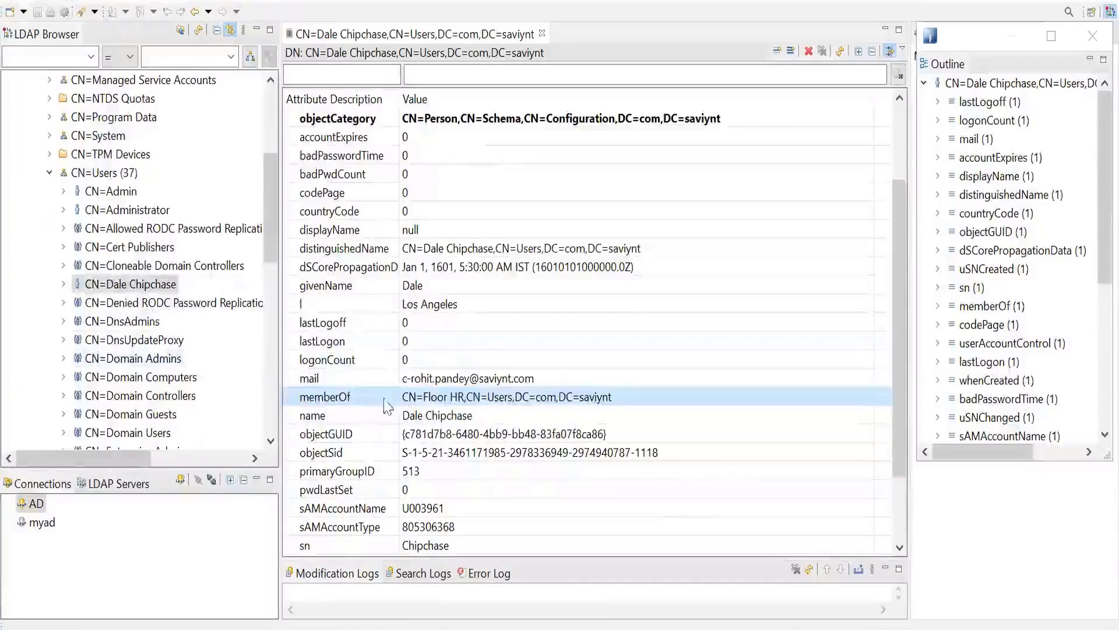
pyautogui.scroll(-3, 134, 362)
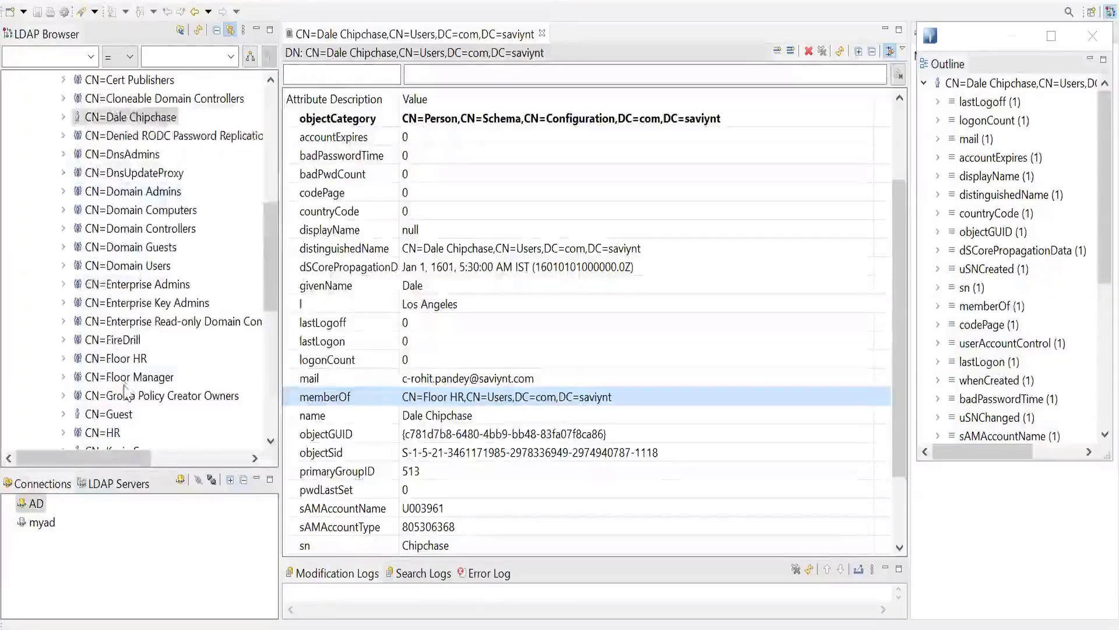
pyautogui.click(64, 358)
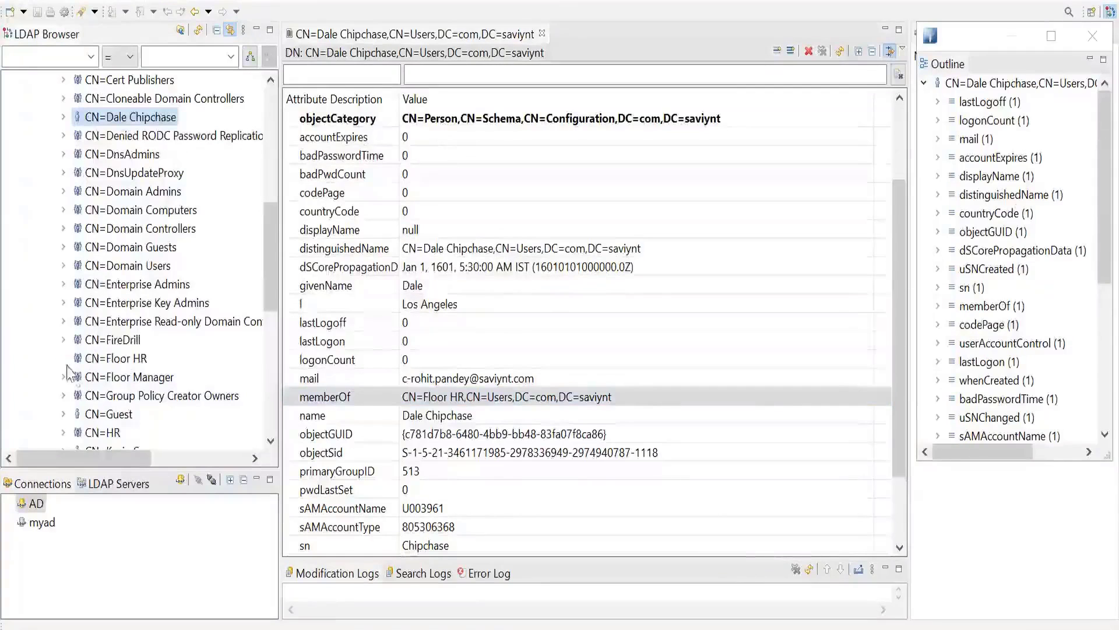
pyautogui.click(114, 358)
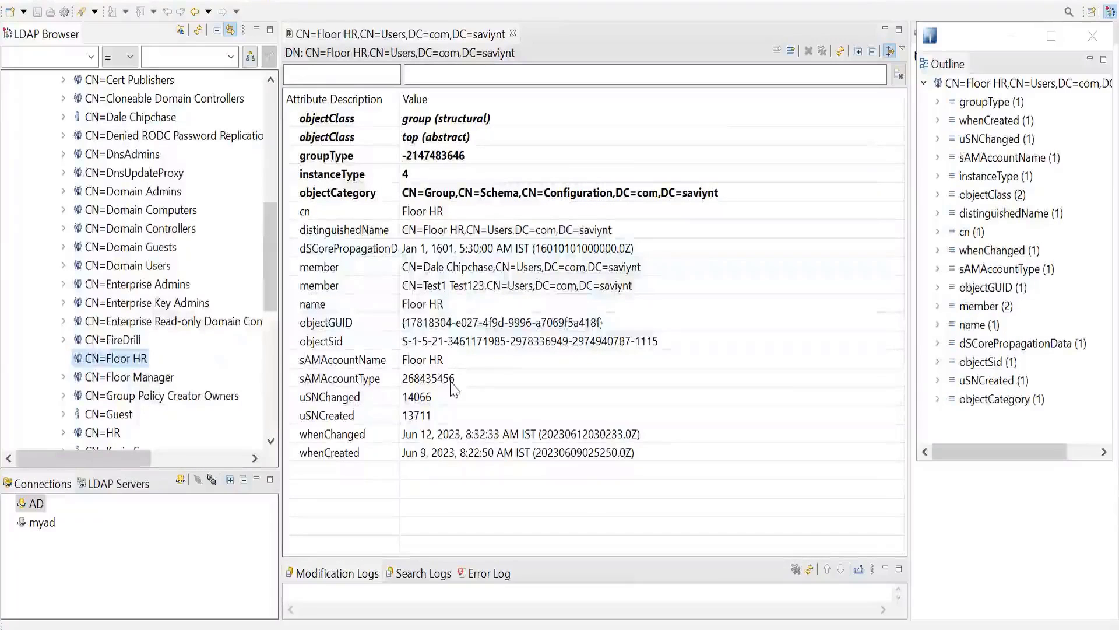
# Switch back to the Saviynt request details and show the AutoApprove Task history
pyautogui.hotkey('alt', 'Tab')
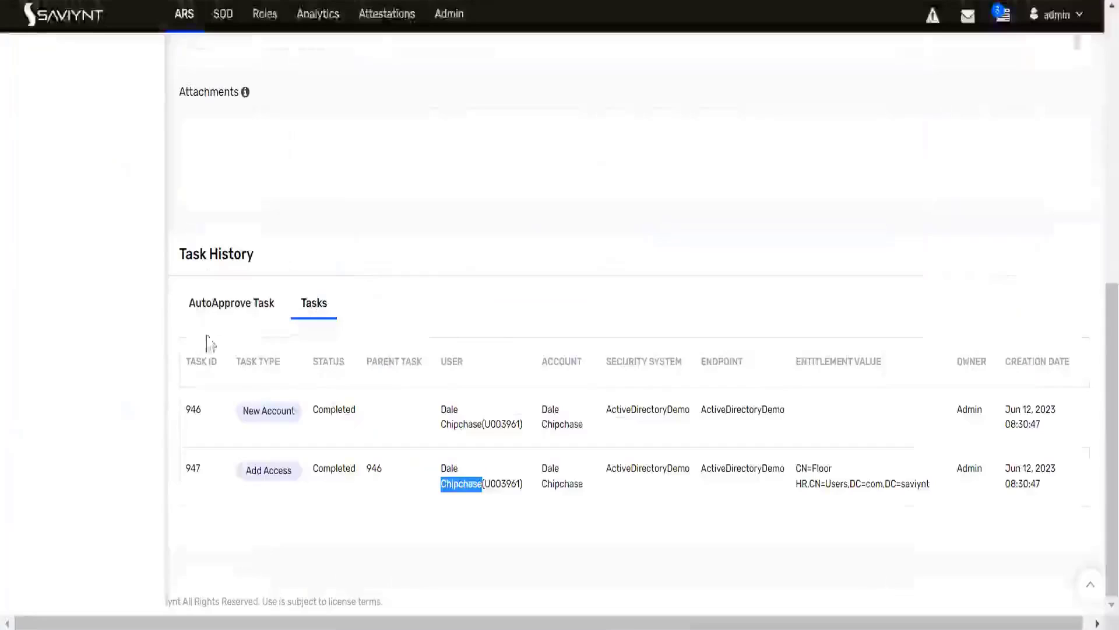
pyautogui.moveTo(256, 264); pyautogui.dragTo(172, 277)
pyautogui.click(175, 281)
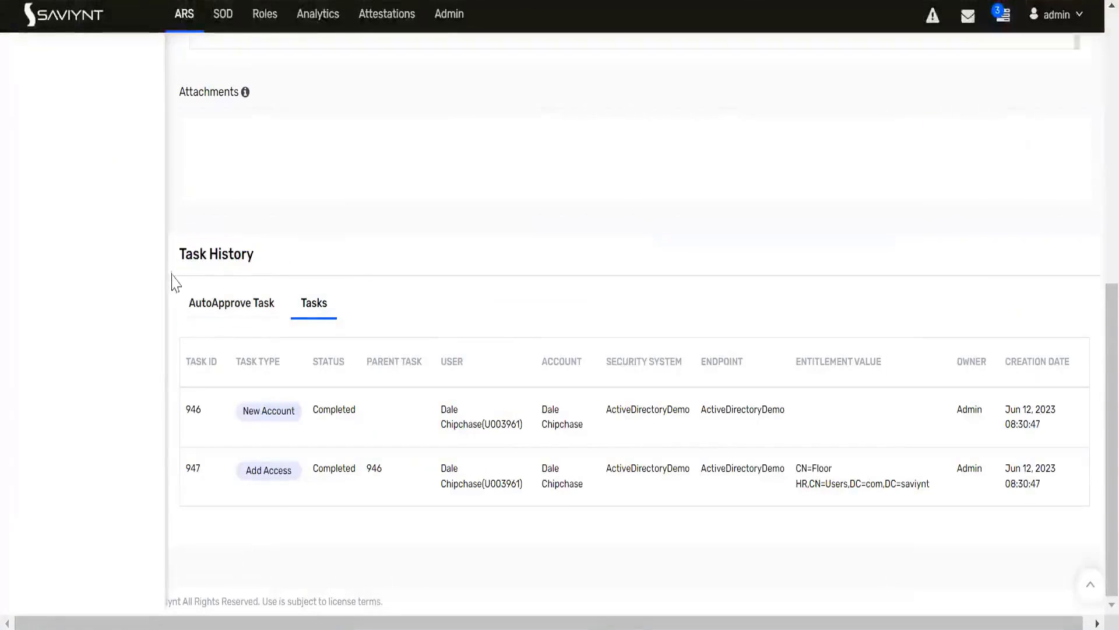
pyautogui.click(211, 308)
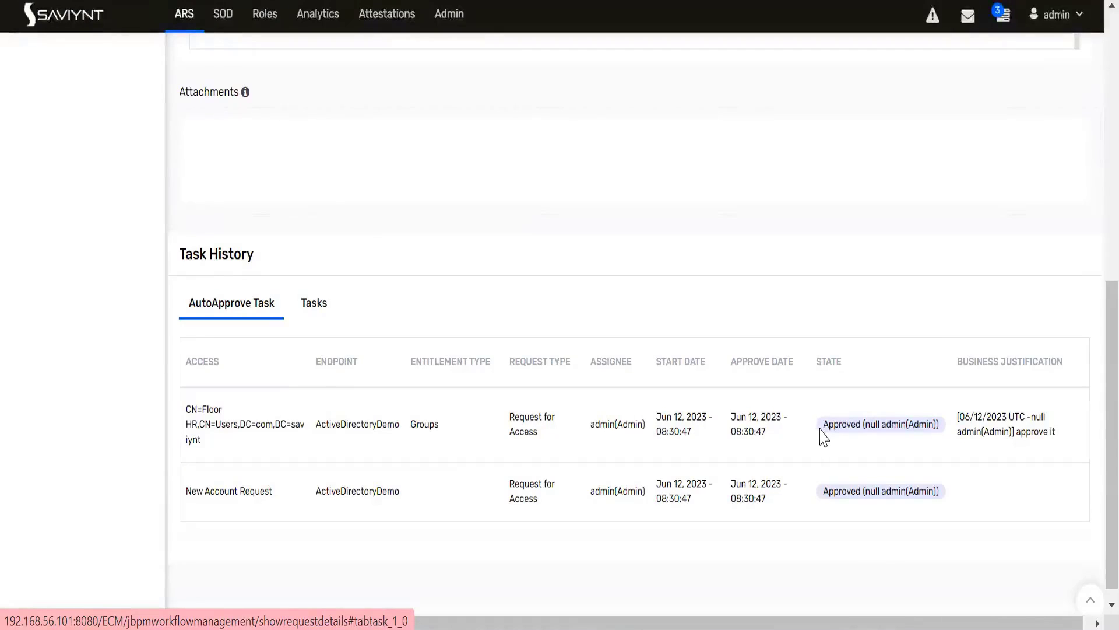
# Examine the approval state of the Floor HR group access and the New Account Request
pyautogui.moveTo(822, 421); pyautogui.dragTo(947, 435)
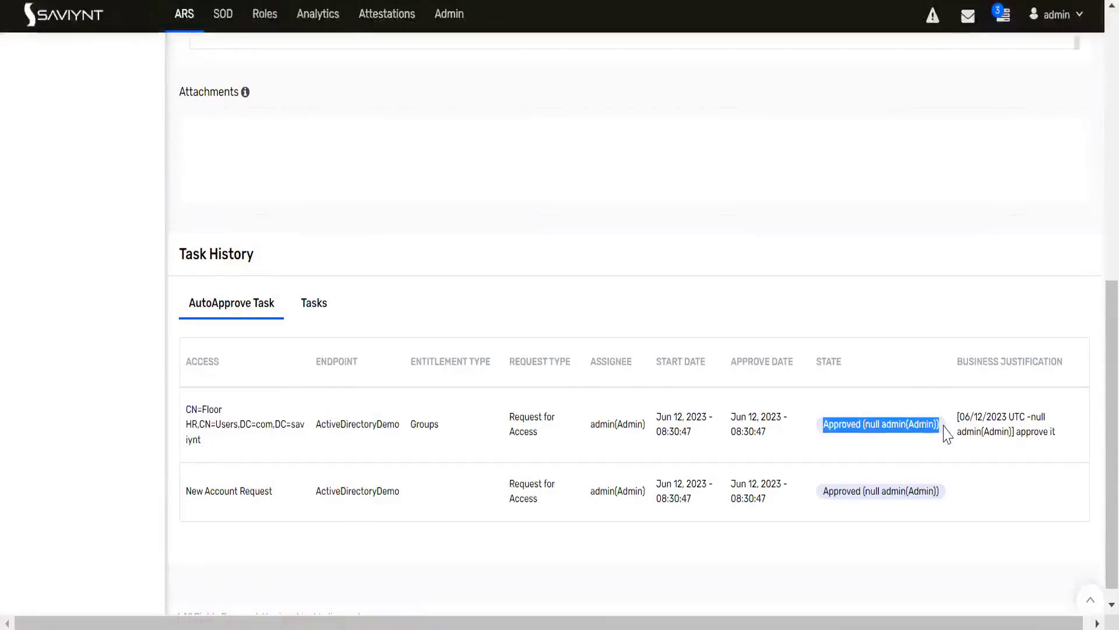
pyautogui.moveTo(824, 491); pyautogui.dragTo(945, 513)
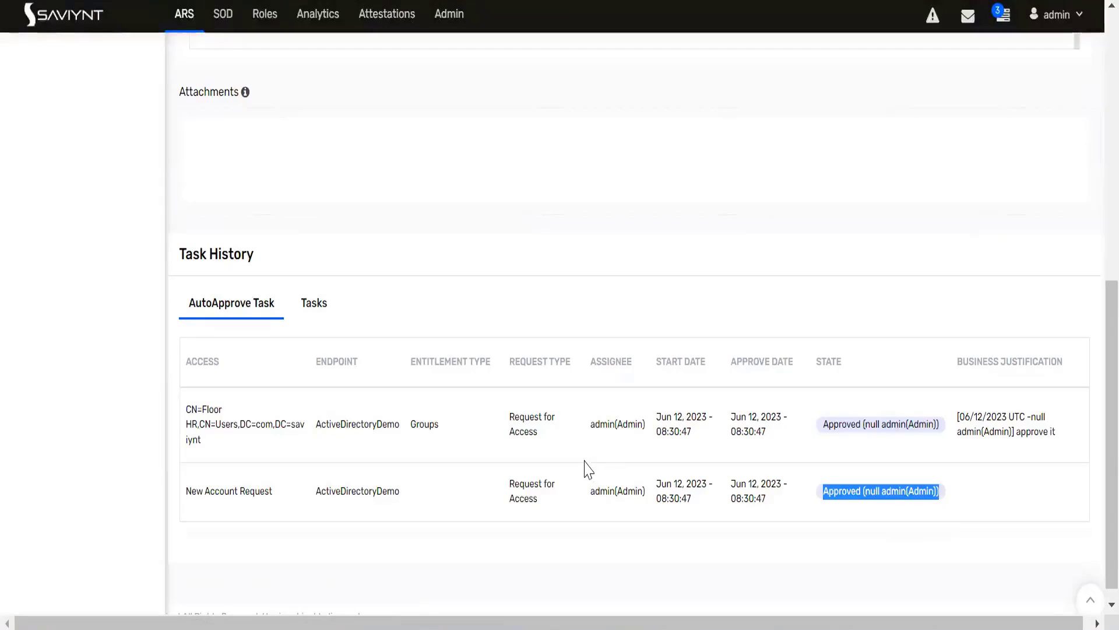
pyautogui.moveTo(276, 492); pyautogui.dragTo(185, 408)
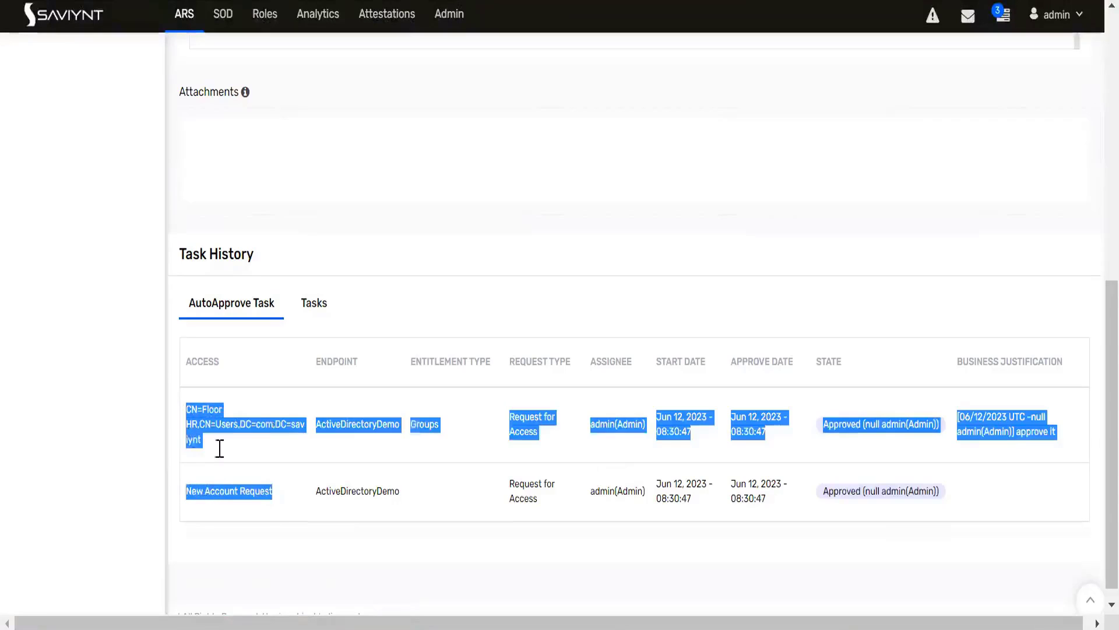
pyautogui.click(260, 460)
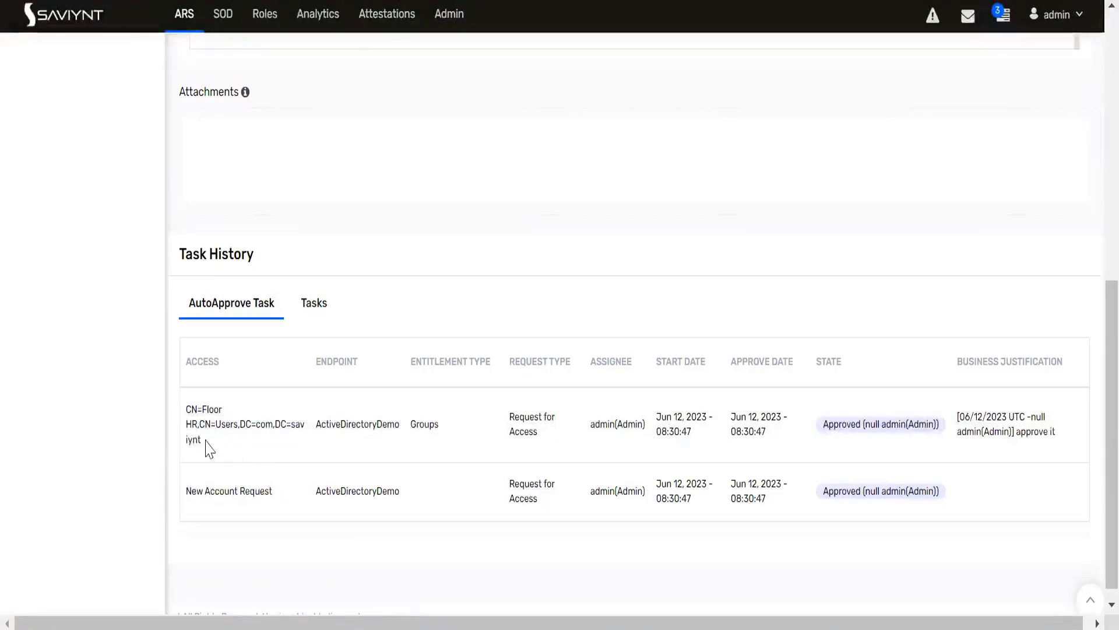
pyautogui.tripleClick(193, 420)
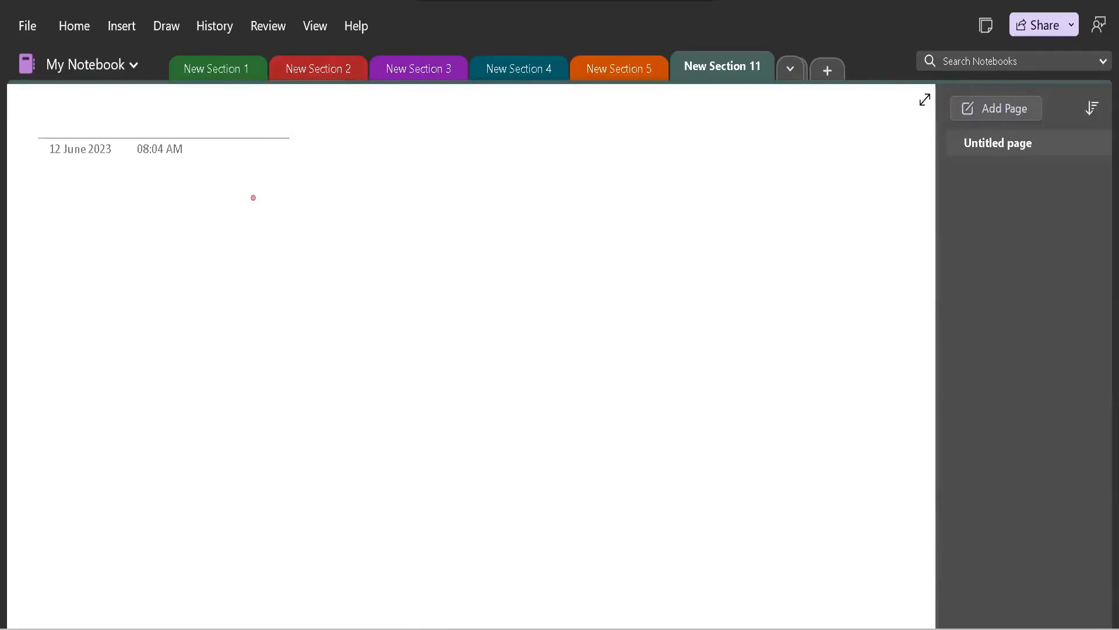
# Draw a large pair of square brackets on the blank notebook page and handwrite "AD" inside them in red
pyautogui.moveTo(248, 192)
pyautogui.mouseDown()
pyautogui.moveTo(225, 223)
pyautogui.moveTo(228, 287)
pyautogui.moveTo(246, 302)
pyautogui.mouseUp()
pyautogui.moveTo(320, 175)
pyautogui.mouseDown()
pyautogui.moveTo(358, 158)
pyautogui.moveTo(385, 288)
pyautogui.moveTo(358, 300)
pyautogui.mouseUp()
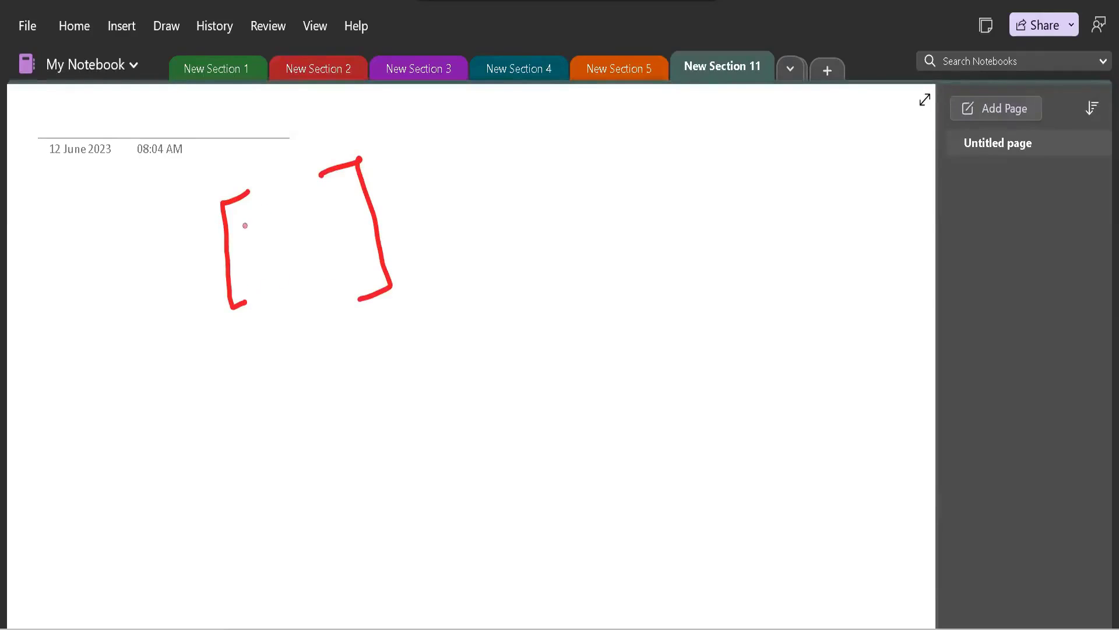
pyautogui.moveTo(241, 245)
pyautogui.mouseDown()
pyautogui.moveTo(264, 233)
pyautogui.moveTo(269, 243)
pyautogui.mouseUp()
pyautogui.moveTo(278, 231)
pyautogui.mouseDown()
pyautogui.moveTo(277, 217)
pyautogui.moveTo(291, 232)
pyautogui.mouseUp()
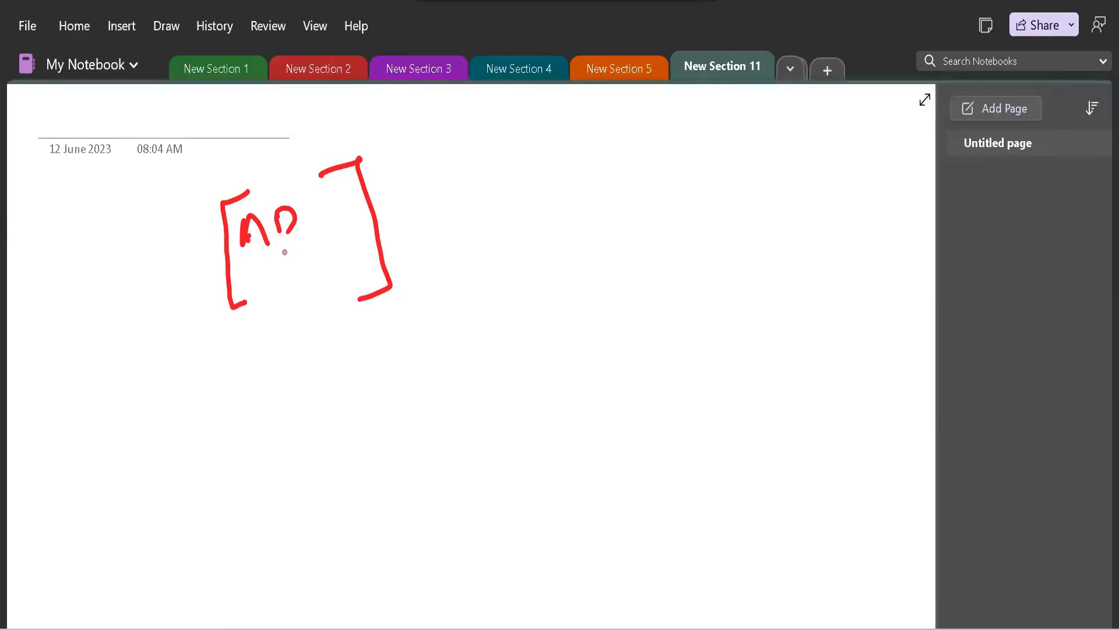
# Handwrite "abc" beside the AD brackets and link it with an arrow to the word "manager" written beneath it
pyautogui.moveTo(84, 216)
pyautogui.mouseDown()
pyautogui.moveTo(82, 226)
pyautogui.moveTo(103, 207)
pyautogui.moveTo(114, 216)
pyautogui.mouseUp()
pyautogui.moveTo(127, 198); pyautogui.dragTo(134, 200)
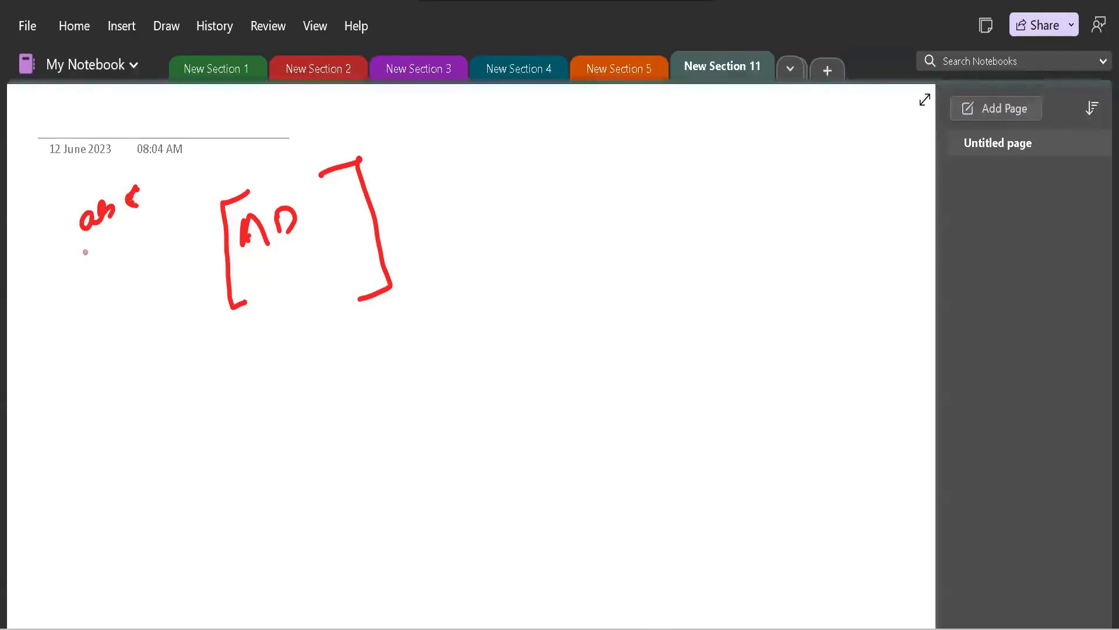
pyautogui.moveTo(80, 226)
pyautogui.mouseDown()
pyautogui.moveTo(63, 271)
pyautogui.moveTo(83, 294)
pyautogui.moveTo(186, 213)
pyautogui.mouseUp()
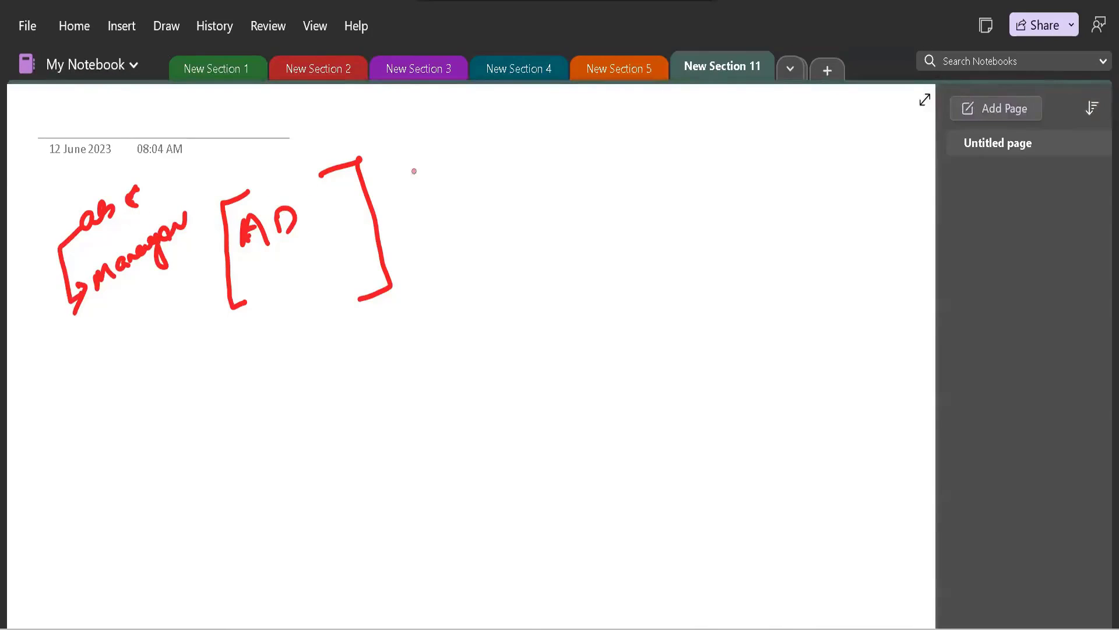
# Draw branches from the AD brackets to the handwritten labels "Floor Manager" and "HR Manager", adding a check mark after Floor Manager
pyautogui.moveTo(350, 185)
pyautogui.mouseDown()
pyautogui.moveTo(402, 165)
pyautogui.moveTo(388, 183)
pyautogui.moveTo(414, 175)
pyautogui.moveTo(430, 145)
pyautogui.moveTo(431, 164)
pyautogui.moveTo(470, 132)
pyautogui.moveTo(516, 131)
pyautogui.moveTo(557, 110)
pyautogui.mouseUp()
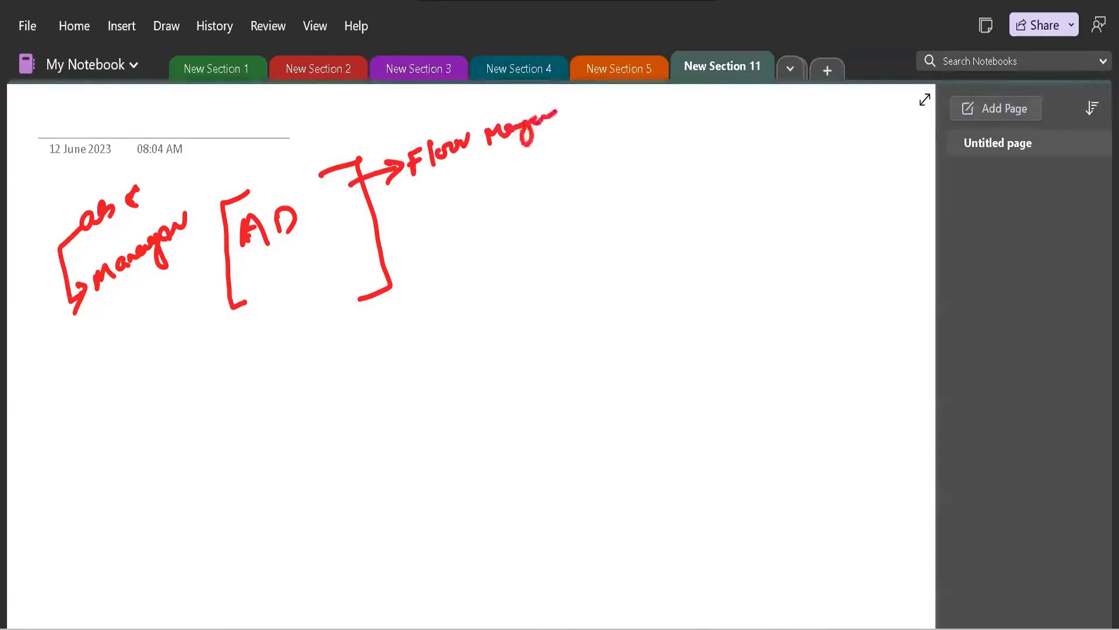
pyautogui.moveTo(368, 228); pyautogui.dragTo(429, 225)
pyautogui.moveTo(415, 215)
pyautogui.mouseDown()
pyautogui.moveTo(466, 214)
pyautogui.moveTo(535, 175)
pyautogui.moveTo(551, 198)
pyautogui.moveTo(582, 148)
pyautogui.moveTo(570, 124)
pyautogui.moveTo(588, 108)
pyautogui.mouseUp()
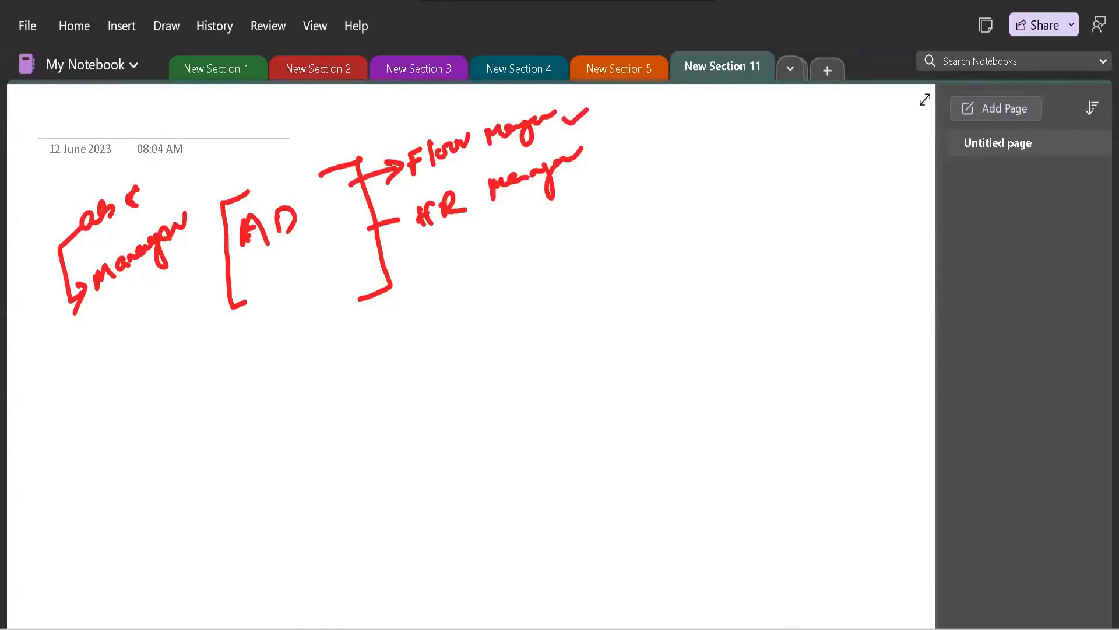
# Draw an upward arrow above AD, put a check mark beside "manager", and handwrite a note above "abc"
pyautogui.moveTo(273, 199); pyautogui.dragTo(272, 167)
pyautogui.moveTo(268, 176); pyautogui.dragTo(284, 171)
pyautogui.moveTo(181, 197); pyautogui.dragTo(208, 165)
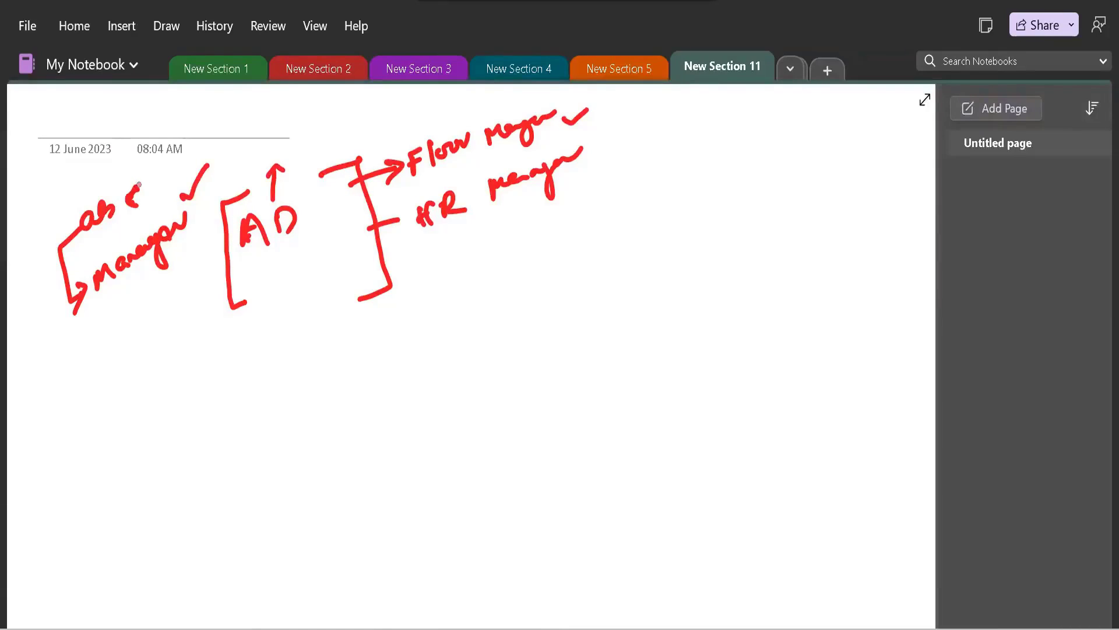
pyautogui.moveTo(182, 193); pyautogui.dragTo(206, 167)
pyautogui.moveTo(95, 192)
pyautogui.mouseDown()
pyautogui.moveTo(93, 177)
pyautogui.moveTo(128, 173)
pyautogui.moveTo(161, 141)
pyautogui.moveTo(168, 162)
pyautogui.mouseUp()
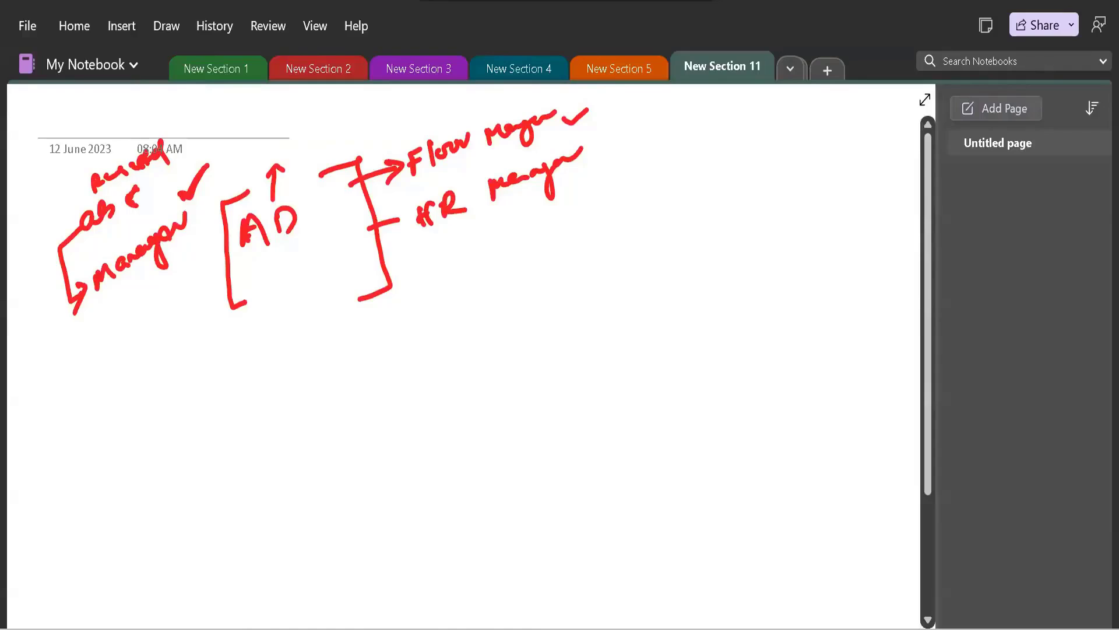
# Switch to Saviynt, open the security system list, and check the workflow assigned to the ActiveDirectoryDemo system
pyautogui.moveTo(720, 627)
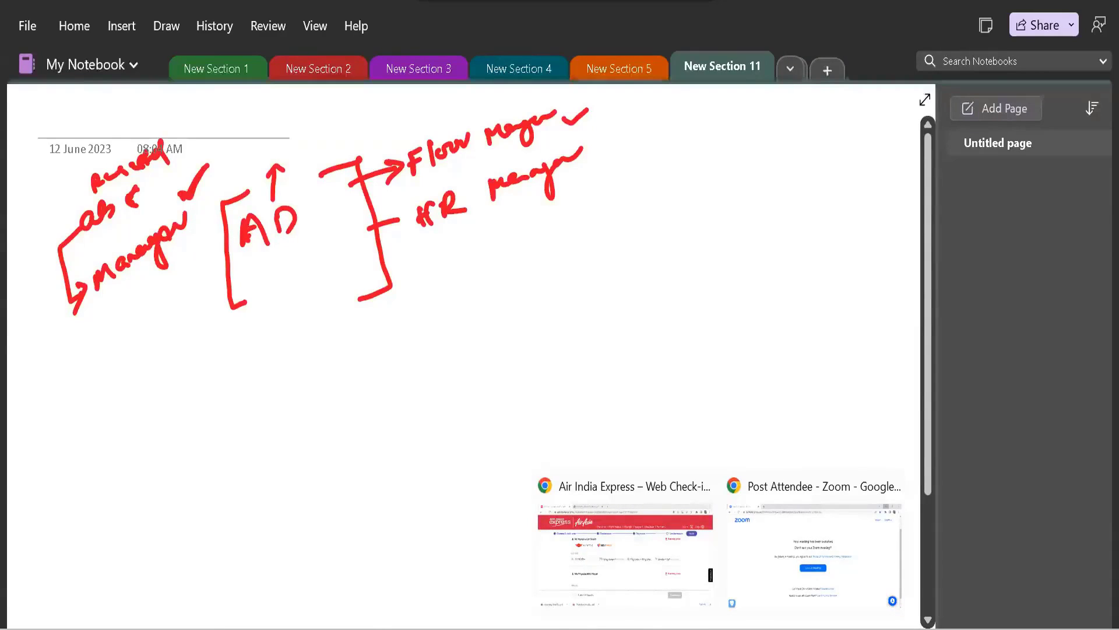
pyautogui.moveTo(604, 627)
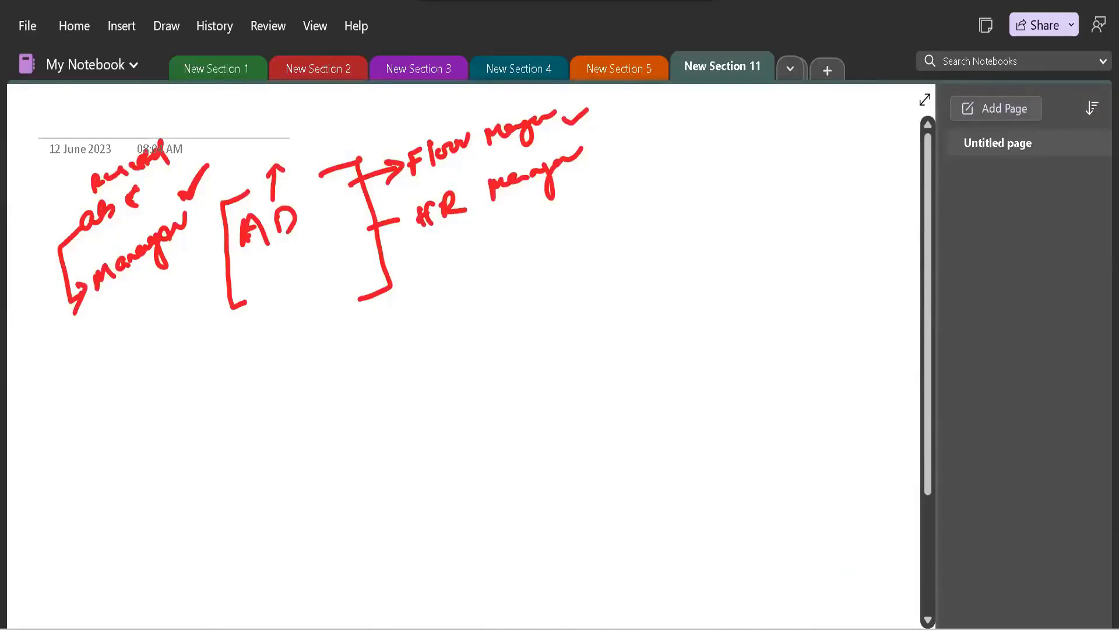
pyautogui.click(799, 545)
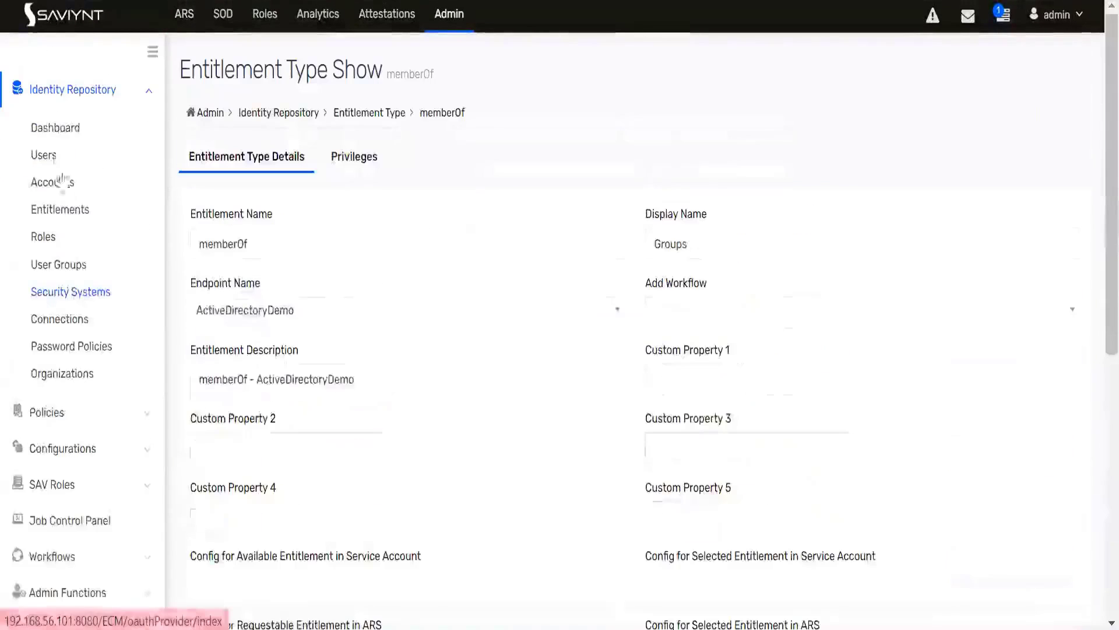
pyautogui.click(77, 292)
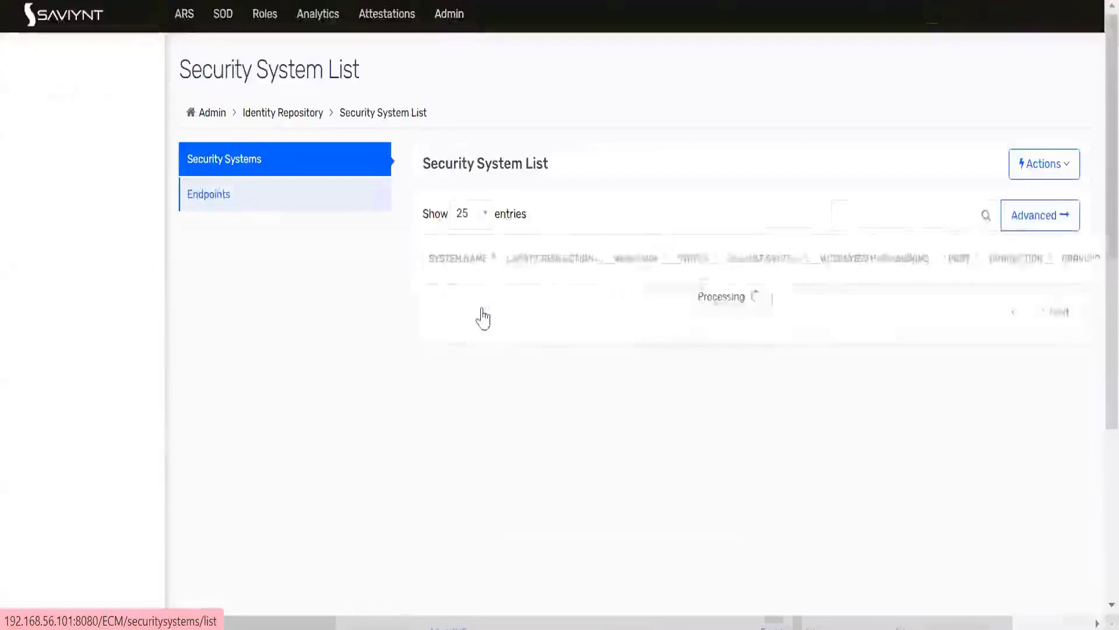
pyautogui.scroll(-20, 569, 297)
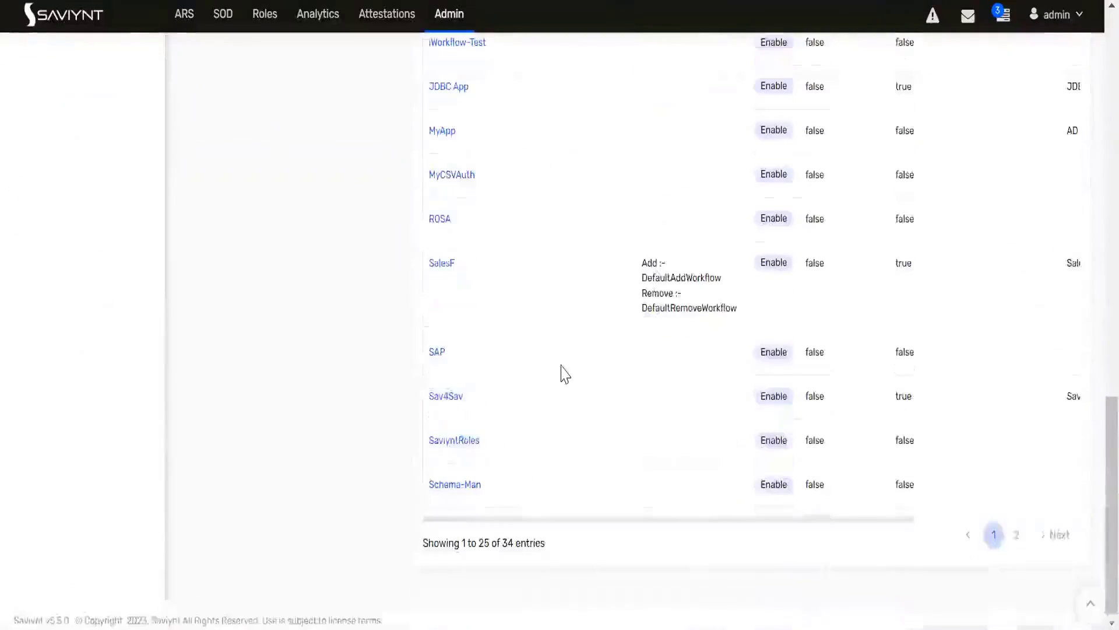
pyautogui.scroll(20, 565, 374)
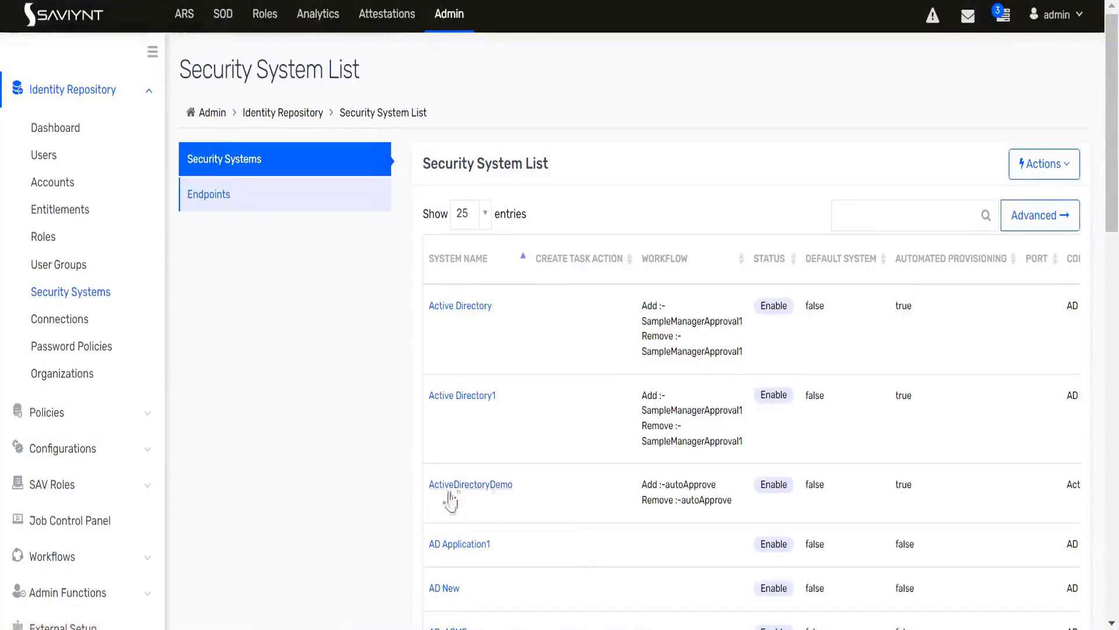
pyautogui.moveTo(518, 492); pyautogui.dragTo(423, 490)
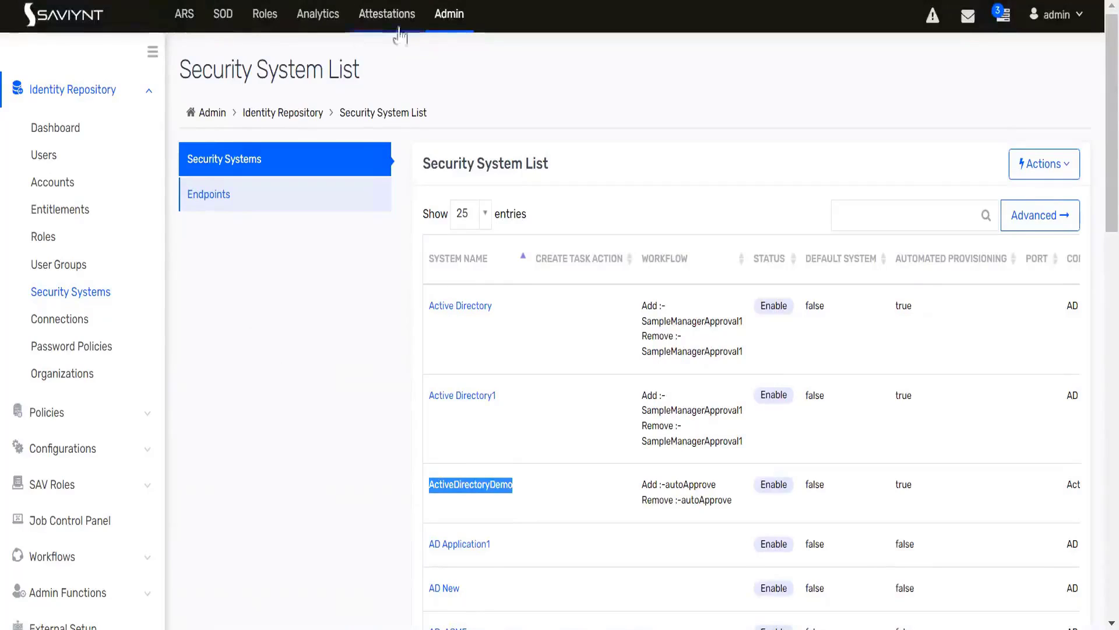
# Open the admin area's Workflow List and start creating a new workflow
pyautogui.click(446, 24)
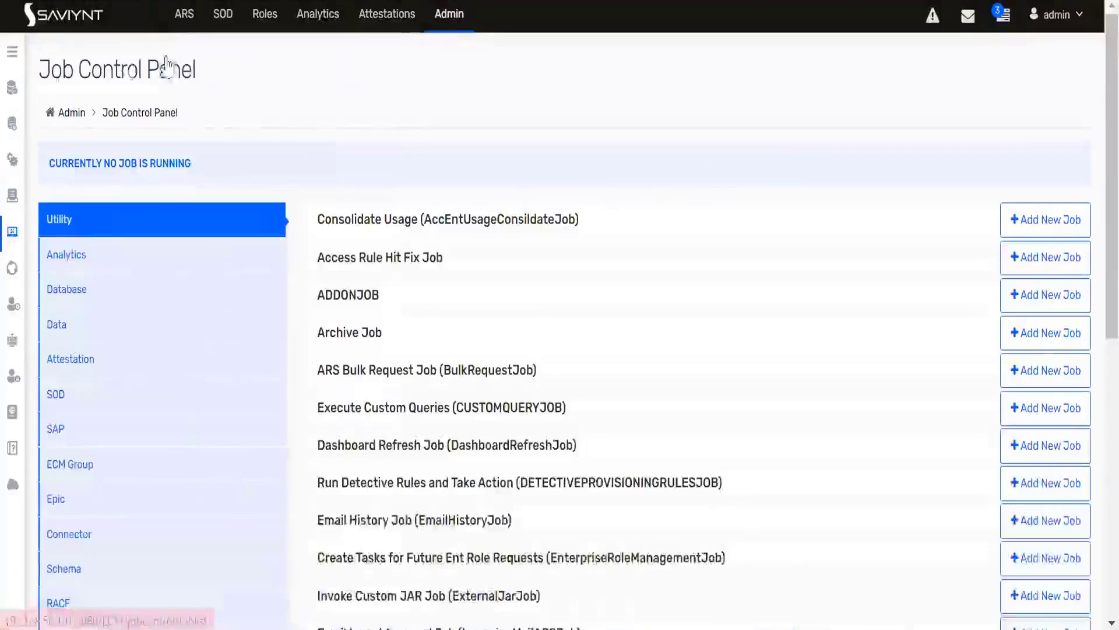
pyautogui.click(14, 54)
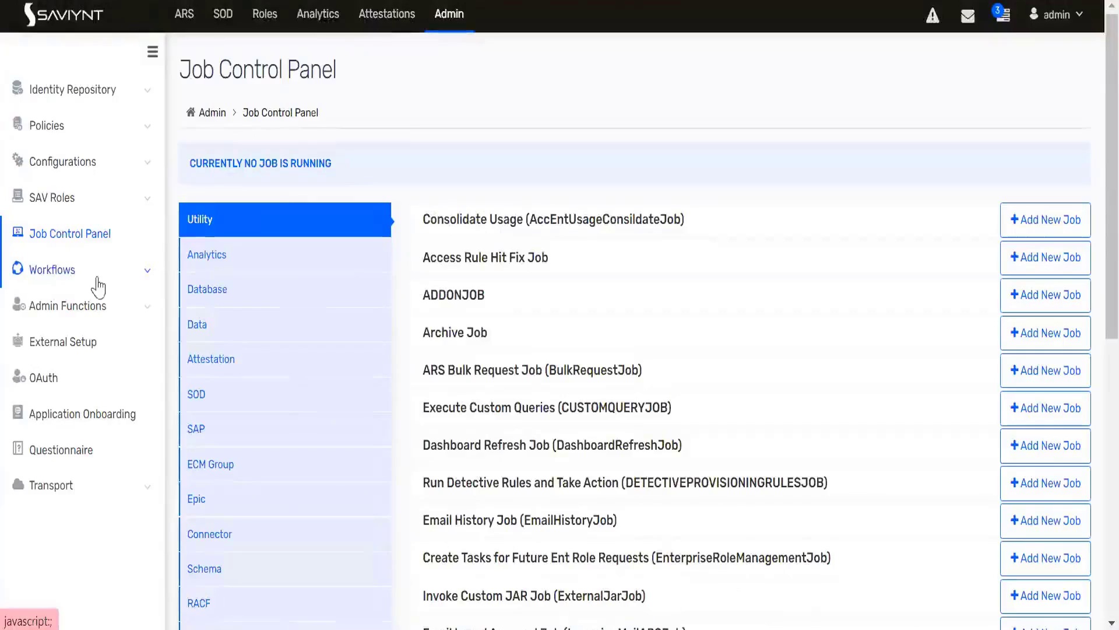
pyautogui.click(126, 273)
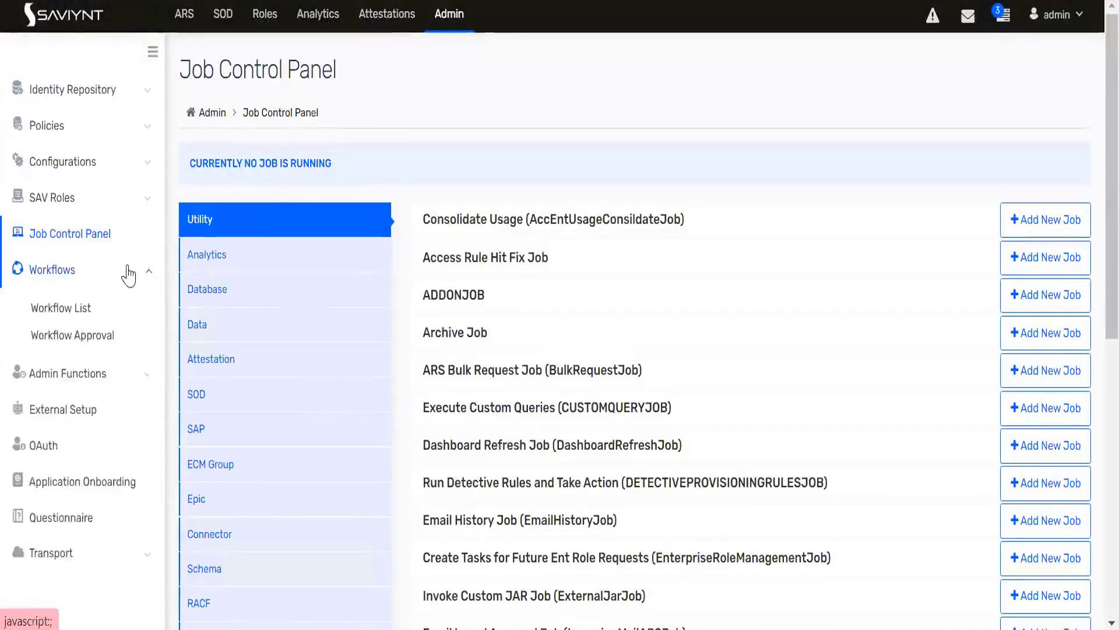
pyautogui.click(64, 309)
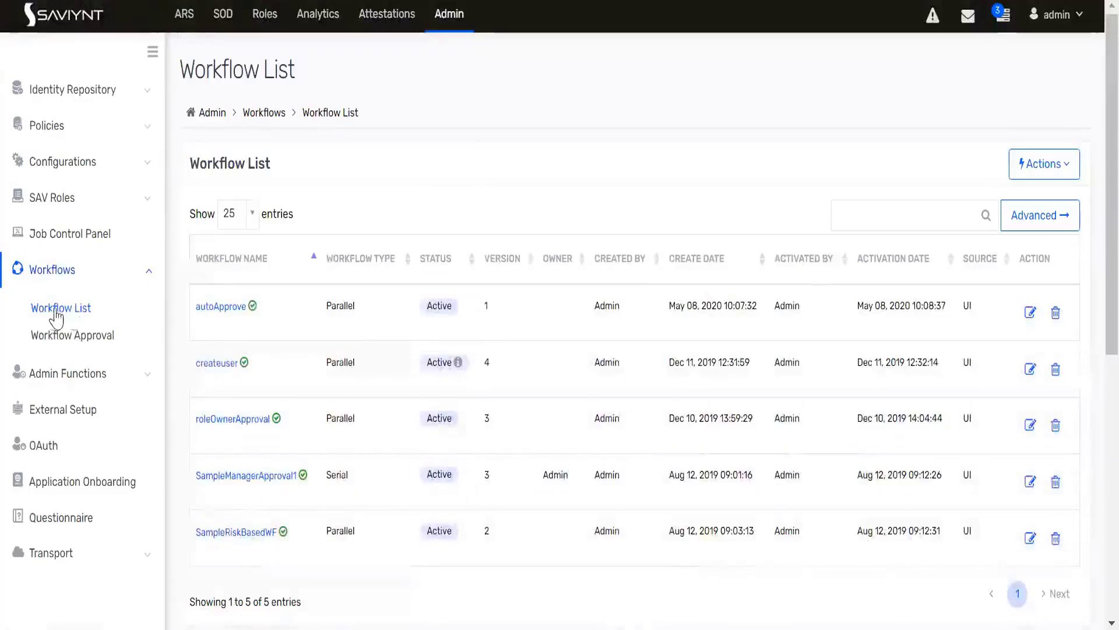
pyautogui.click(1014, 165)
pyautogui.click(1020, 209)
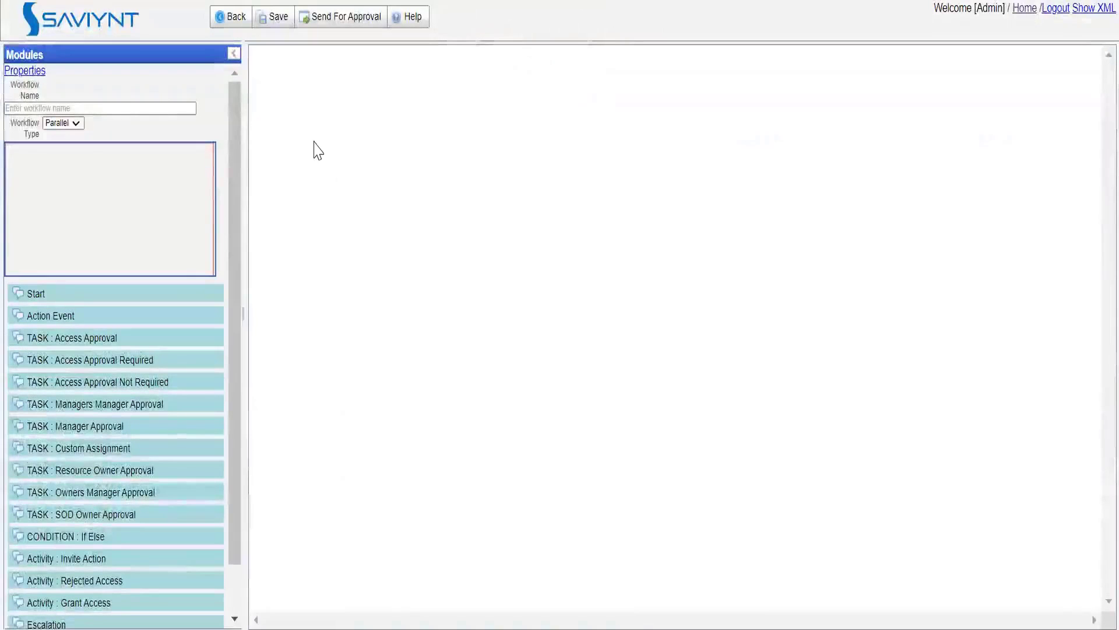
# Review the available workflow modules and name the new workflow "ActiveDrectoryManagerWF"
pyautogui.scroll(-2, 232, 245)
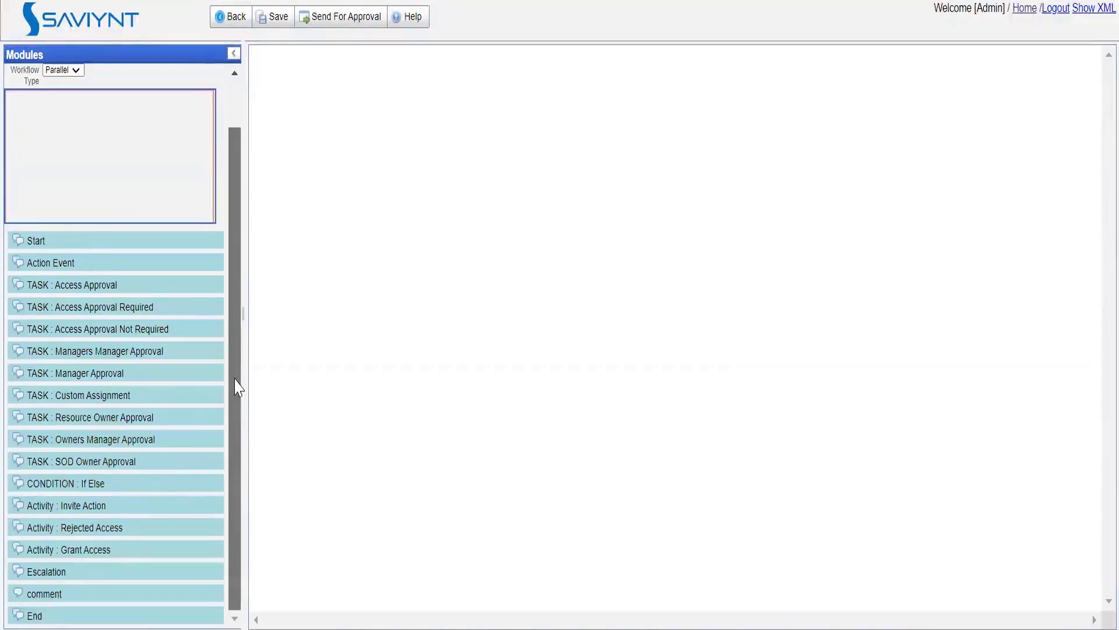
pyautogui.scroll(2, 236, 356)
pyautogui.scroll(-1, 234, 373)
pyautogui.scroll(1, 233, 361)
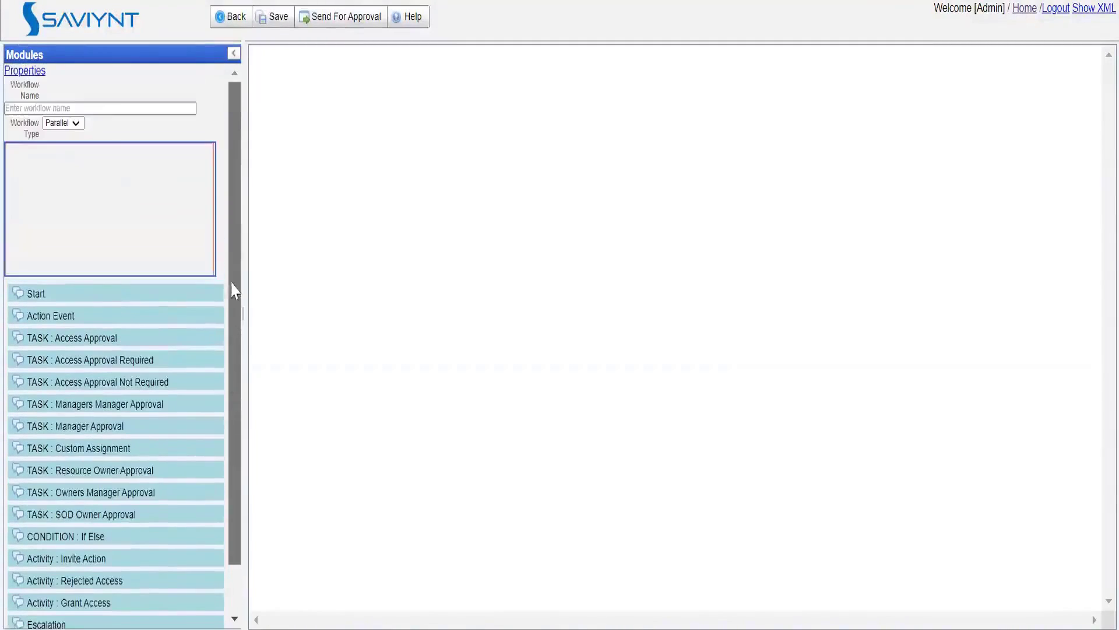
pyautogui.click(91, 106)
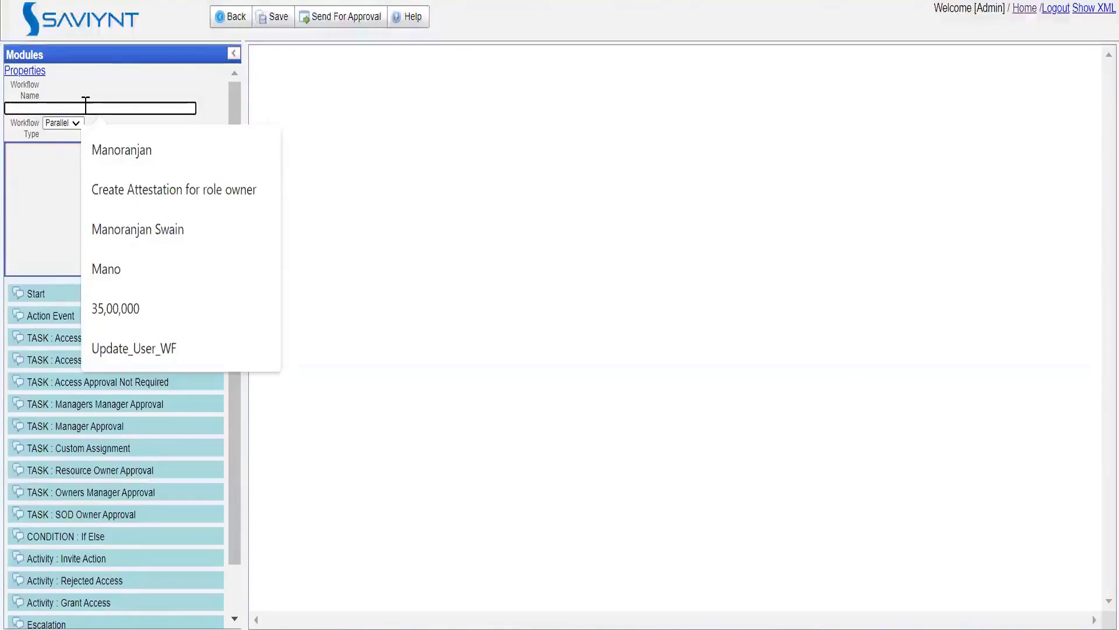
pyautogui.write('ActiveDrect')
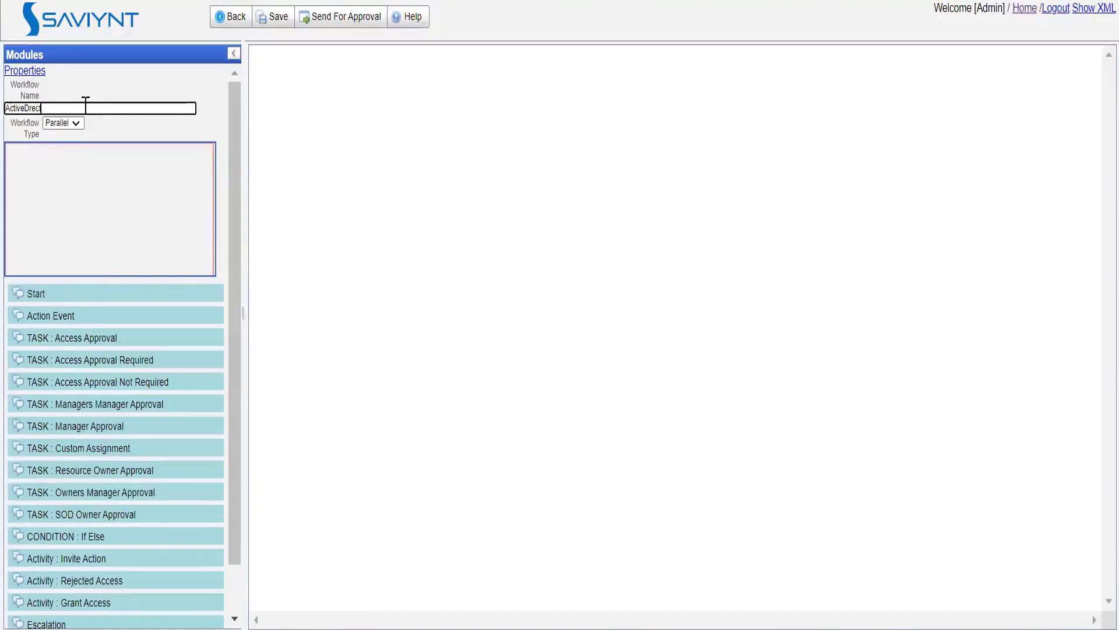
pyautogui.write('oryManagerWF')
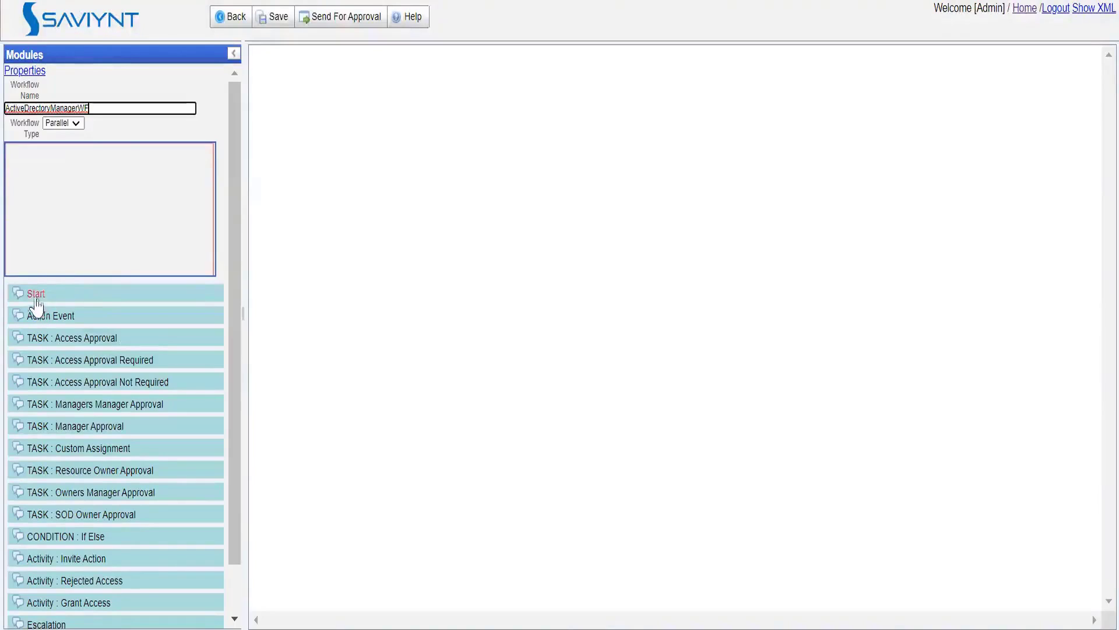
# Place a Start block with a Manager Approval task beneath it on the canvas, and connect Start to the task
pyautogui.moveTo(36, 299)
pyautogui.mouseDown()
pyautogui.moveTo(327, 208)
pyautogui.moveTo(607, 70)
pyautogui.moveTo(657, 80)
pyautogui.moveTo(645, 70)
pyautogui.mouseUp()
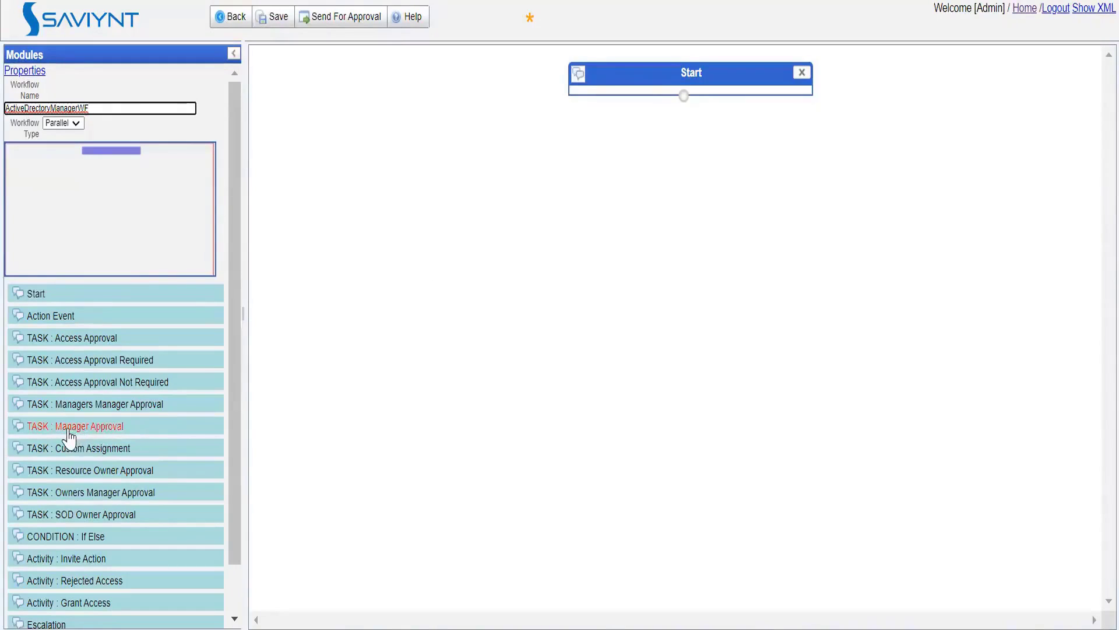
pyautogui.moveTo(68, 436); pyautogui.dragTo(618, 226)
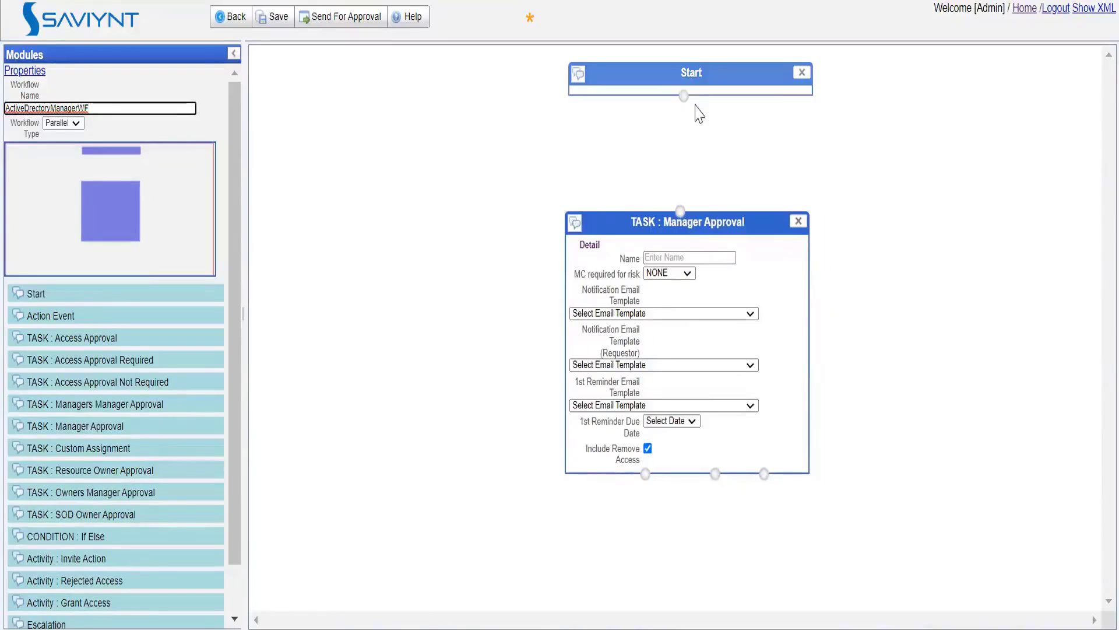
pyautogui.moveTo(683, 96); pyautogui.dragTo(697, 172)
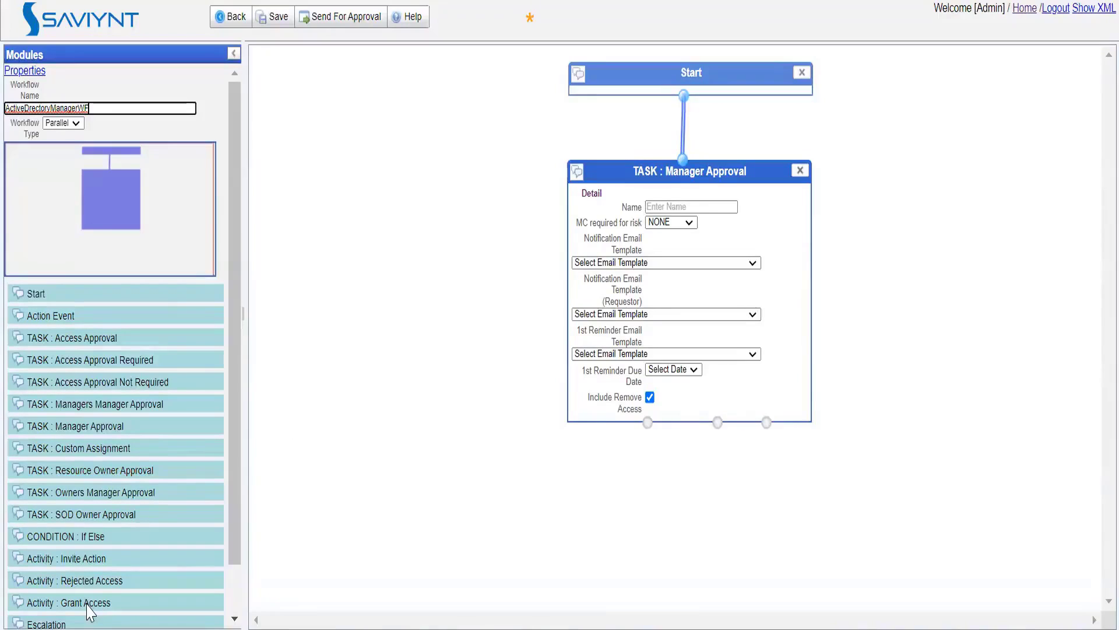
# Add Grant Access and Rejected Access activities below Manager Approval, connecting them to its first and second outputs respectively
pyautogui.moveTo(90, 606); pyautogui.dragTo(476, 546)
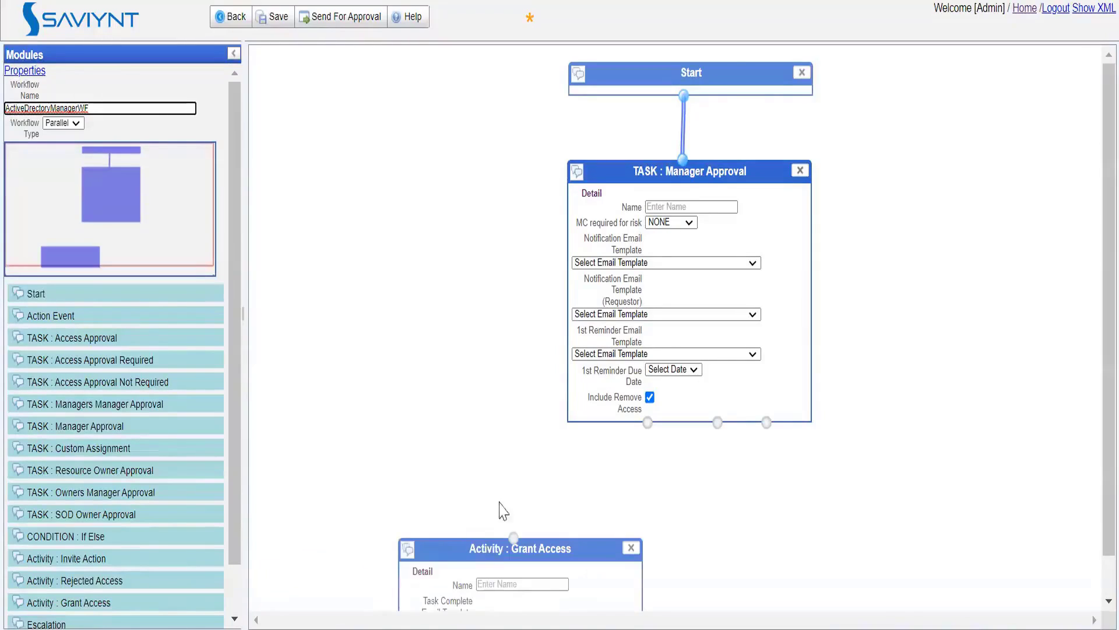
pyautogui.scroll(-1, 488, 472)
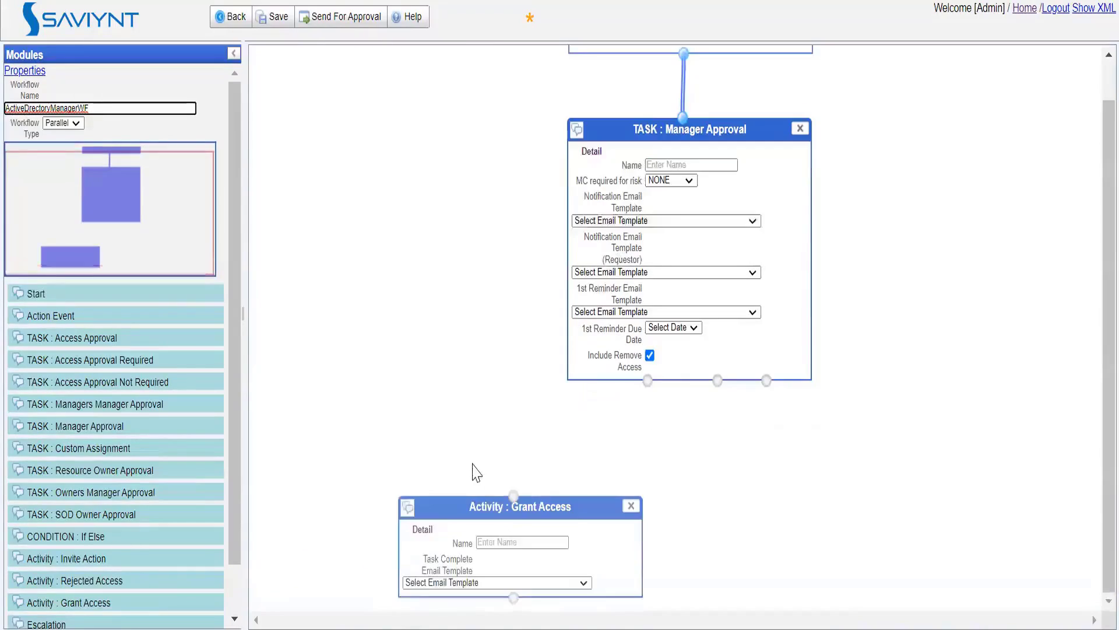
pyautogui.moveTo(647, 381); pyautogui.dragTo(512, 493)
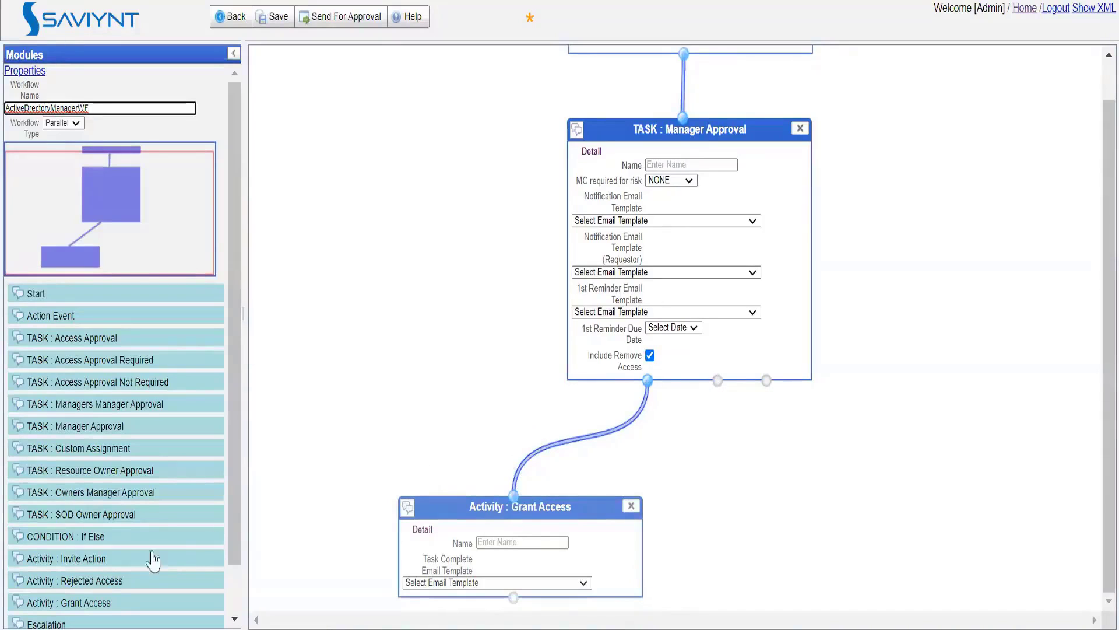
pyautogui.moveTo(81, 590); pyautogui.dragTo(819, 502)
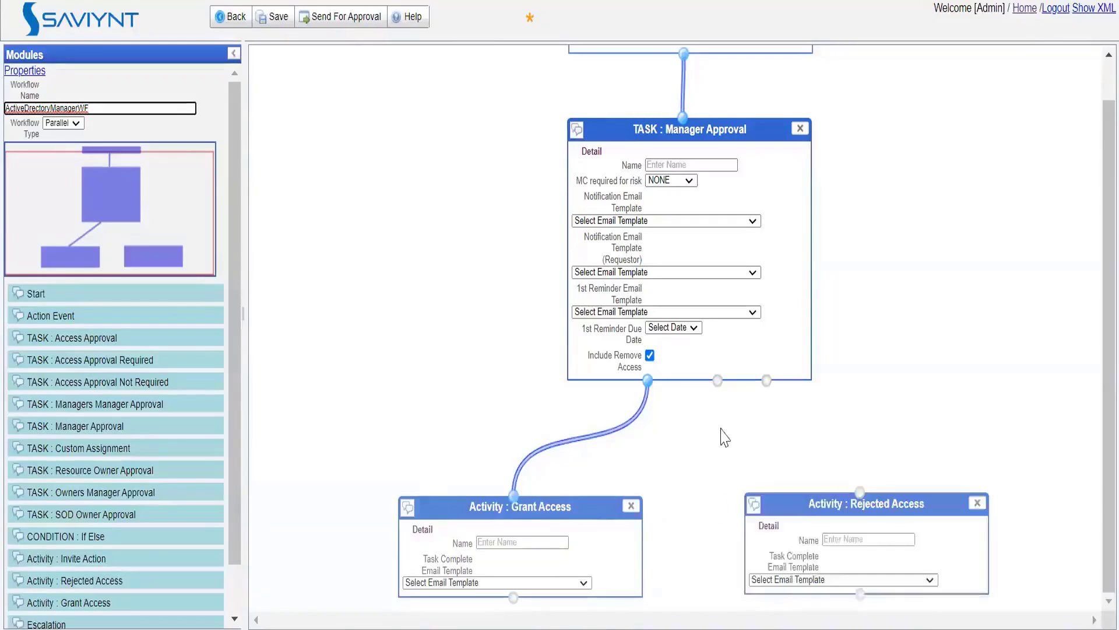
pyautogui.moveTo(718, 381); pyautogui.dragTo(860, 490)
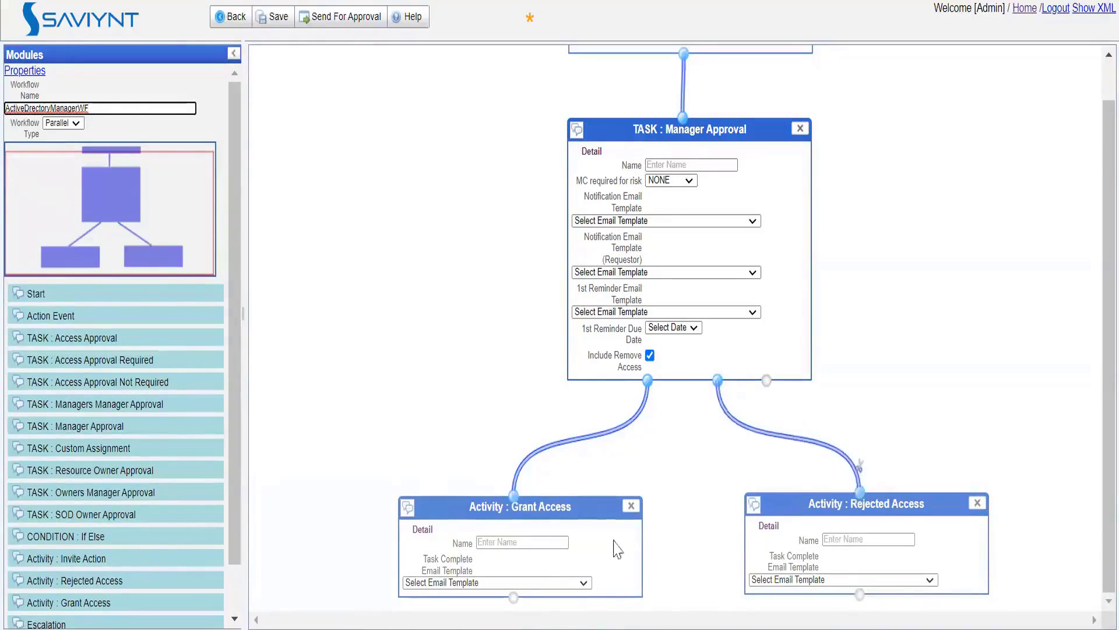
# Name the Grant Access activity "approve" and the Rejected Access activity "reject"
pyautogui.click(543, 542)
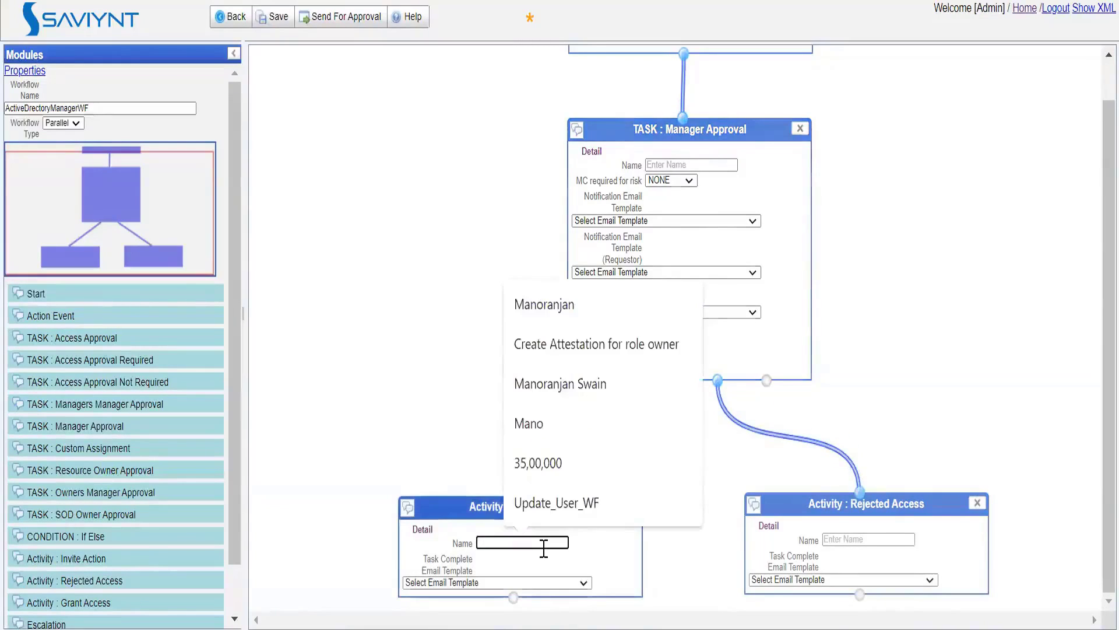
pyautogui.write('approve')
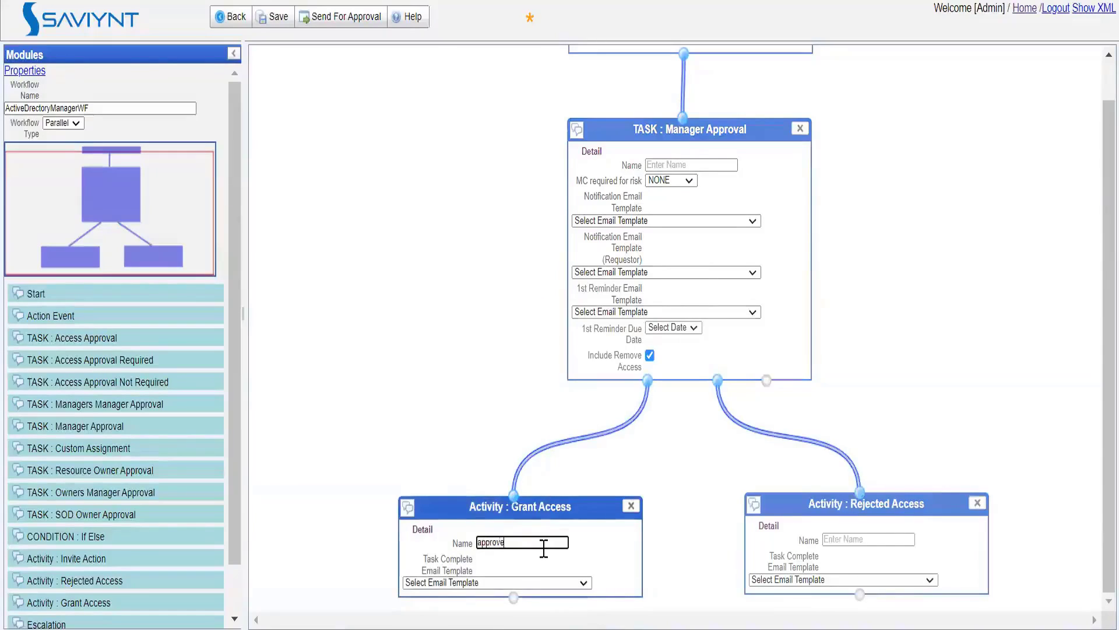
pyautogui.click(843, 539)
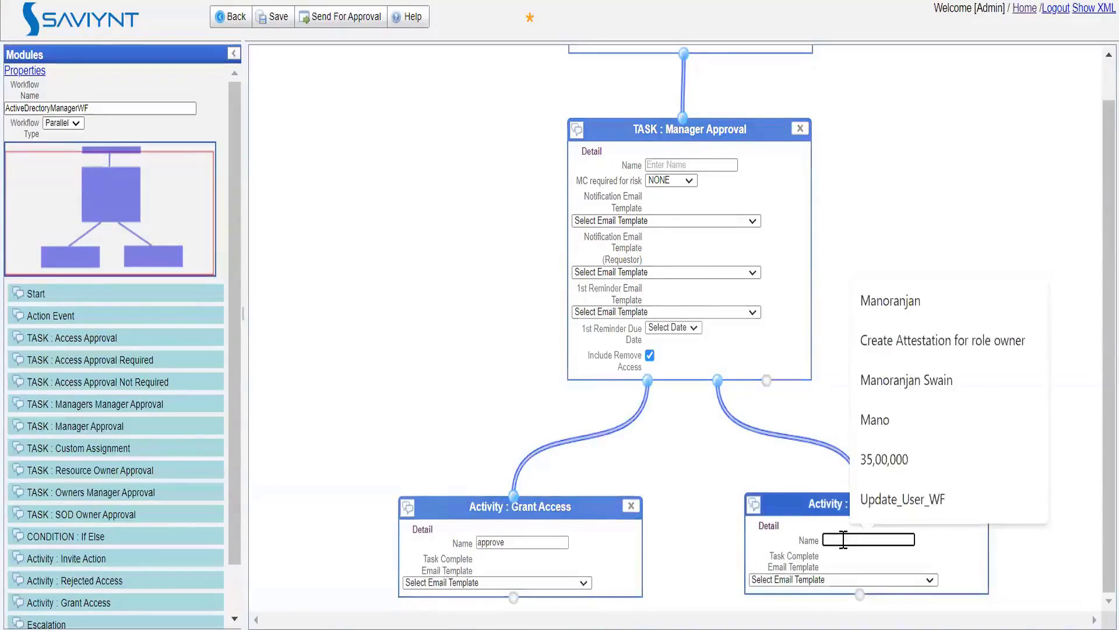
pyautogui.write('reject')
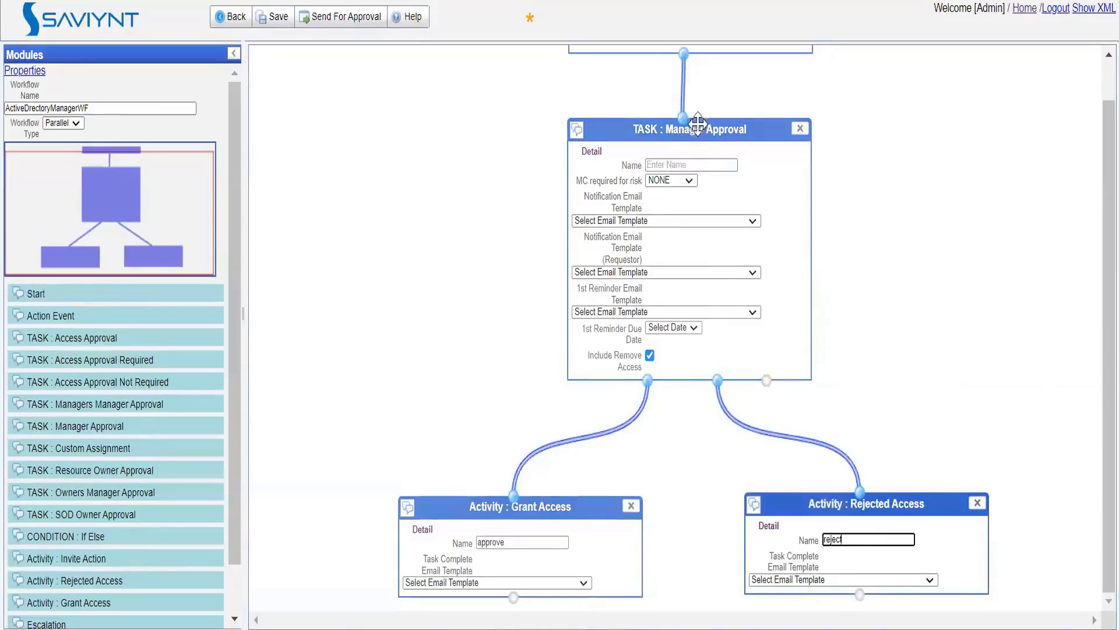
# Name the Manager Approval task "manager approval"
pyautogui.click(690, 164)
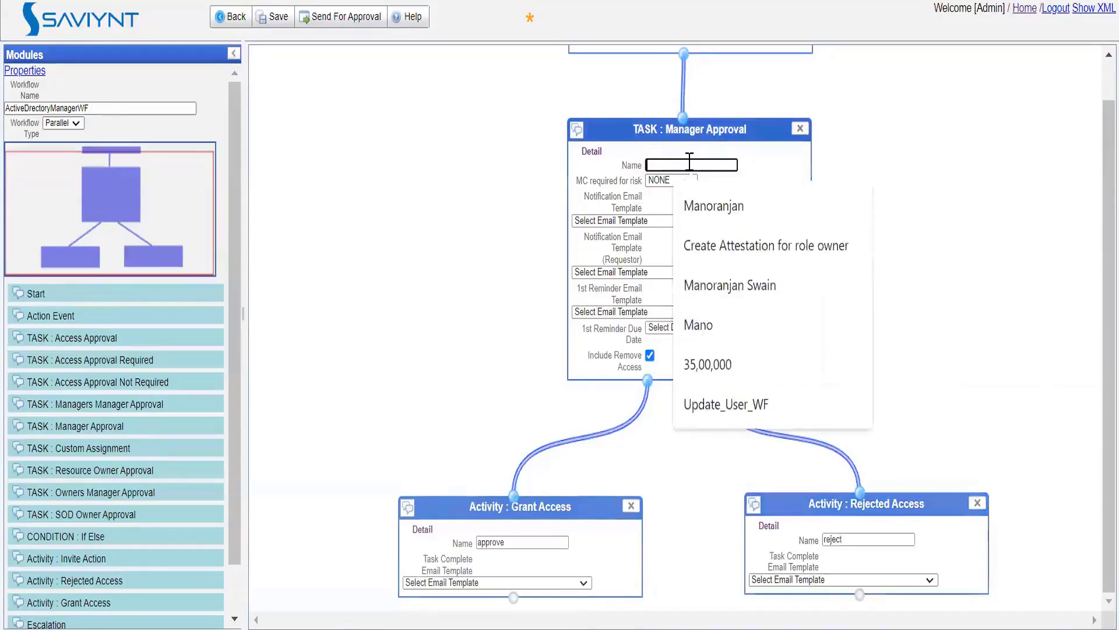
pyautogui.write('ma')
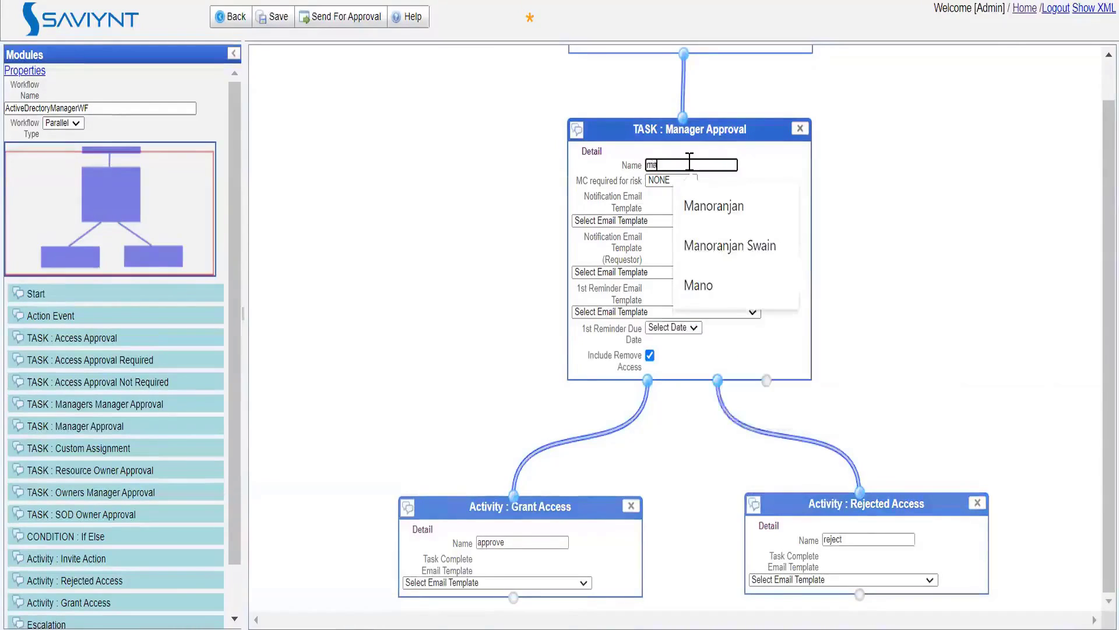
pyautogui.write('nager apporv')
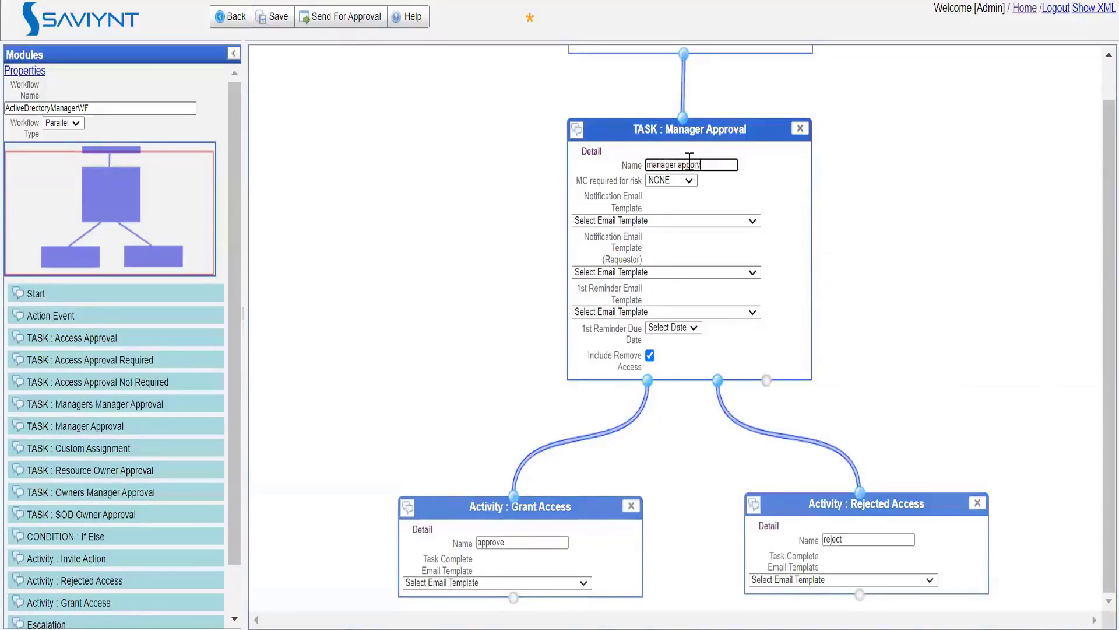
pyautogui.write('al')
pyautogui.write('r')
pyautogui.write('l')
pyautogui.click(931, 201)
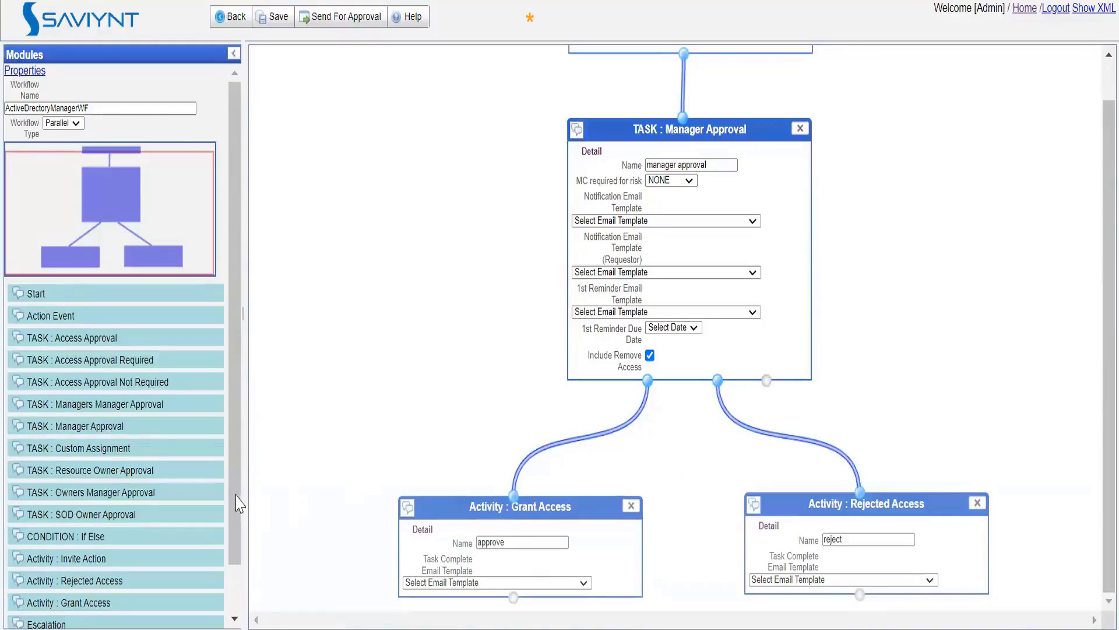
# Move the Manager Approval task closer to Start and shift the Grant Access and Rejected Access activities up to free space beneath them
pyautogui.scroll(-1, 236, 559)
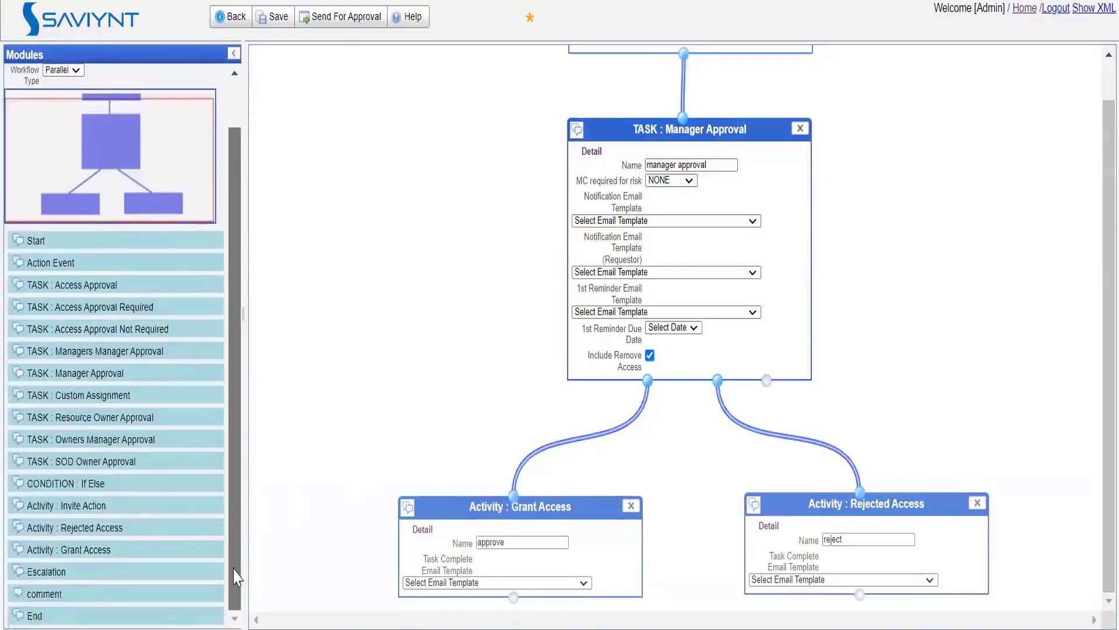
pyautogui.moveTo(501, 494); pyautogui.dragTo(499, 465)
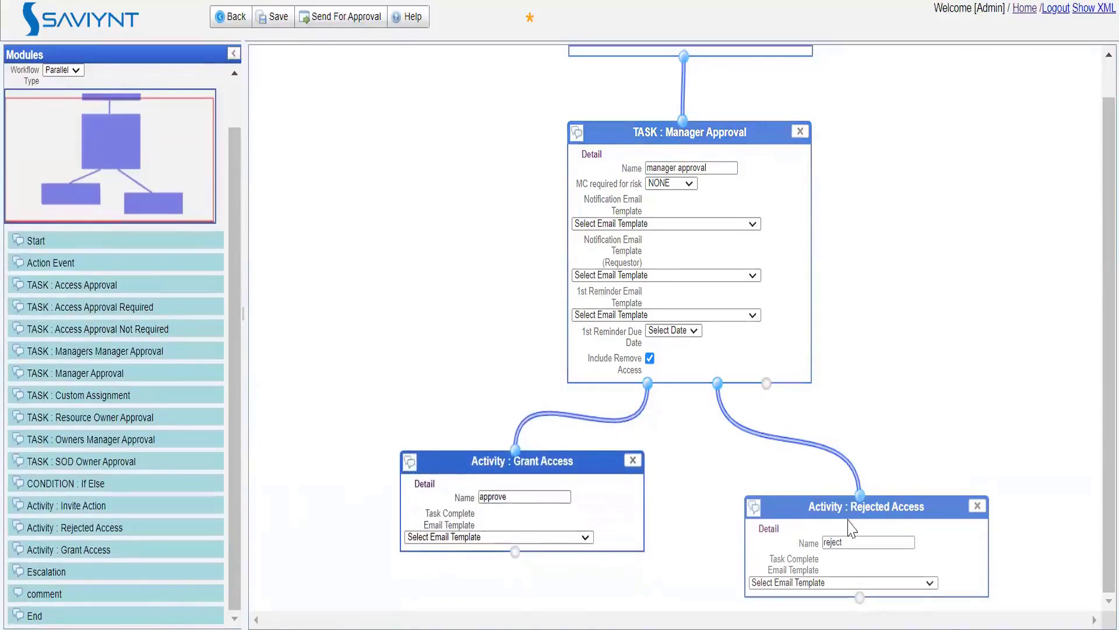
pyautogui.moveTo(878, 503)
pyautogui.mouseDown()
pyautogui.moveTo(879, 464)
pyautogui.moveTo(881, 495)
pyautogui.mouseUp()
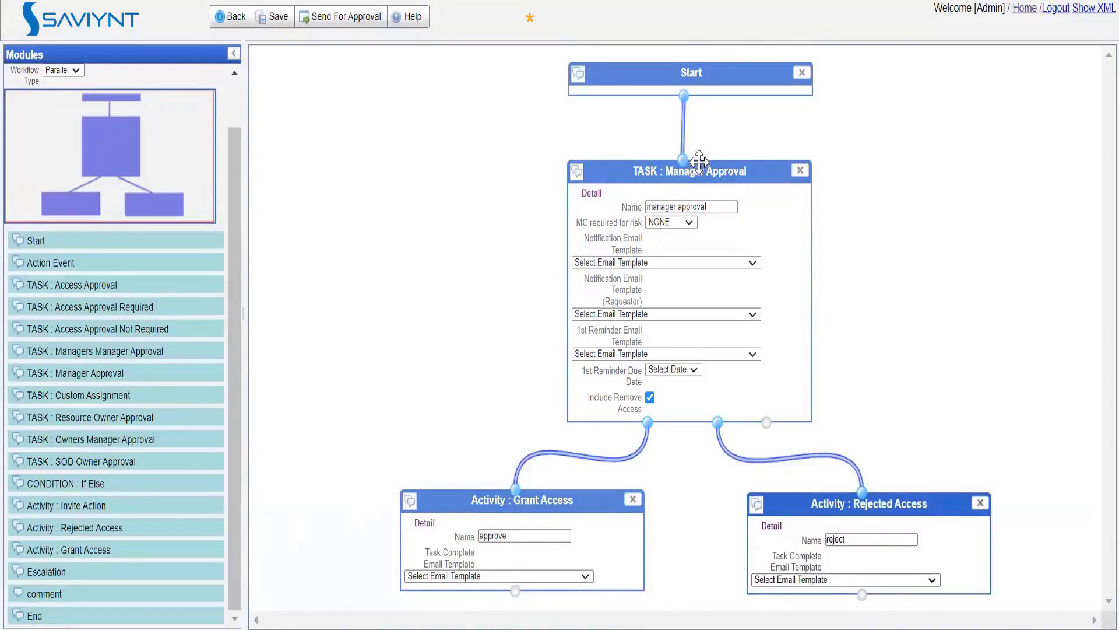
pyautogui.moveTo(698, 165); pyautogui.dragTo(704, 128)
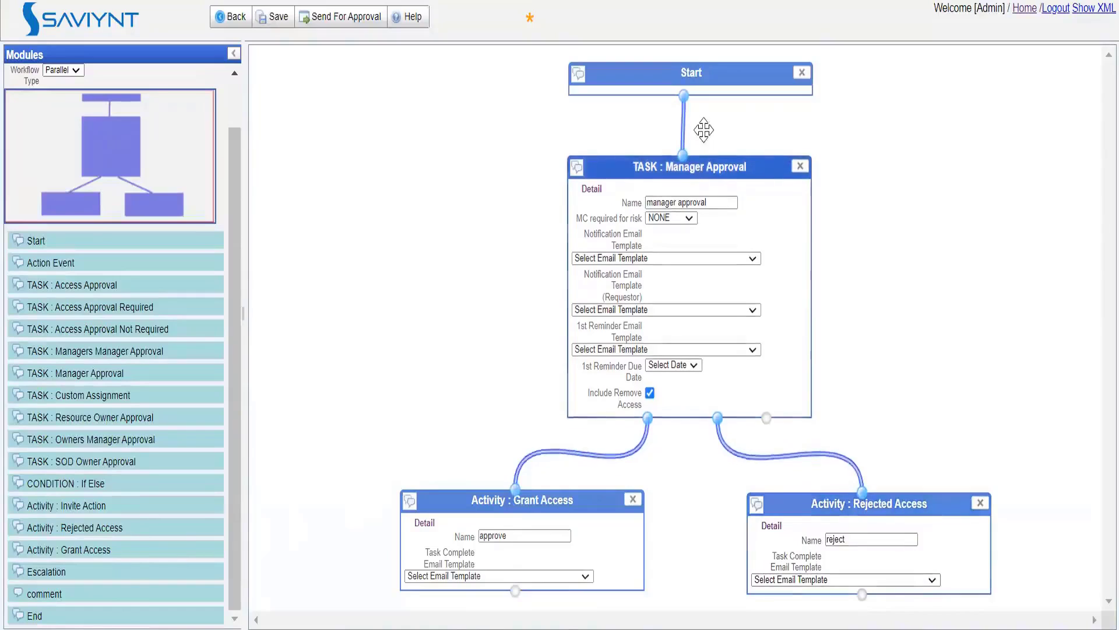
pyautogui.moveTo(555, 493); pyautogui.dragTo(554, 452)
pyautogui.moveTo(882, 499); pyautogui.dragTo(885, 454)
# Add an End block below the two activities and connect the Grant Access output to it
pyautogui.moveTo(61, 615); pyautogui.dragTo(657, 574)
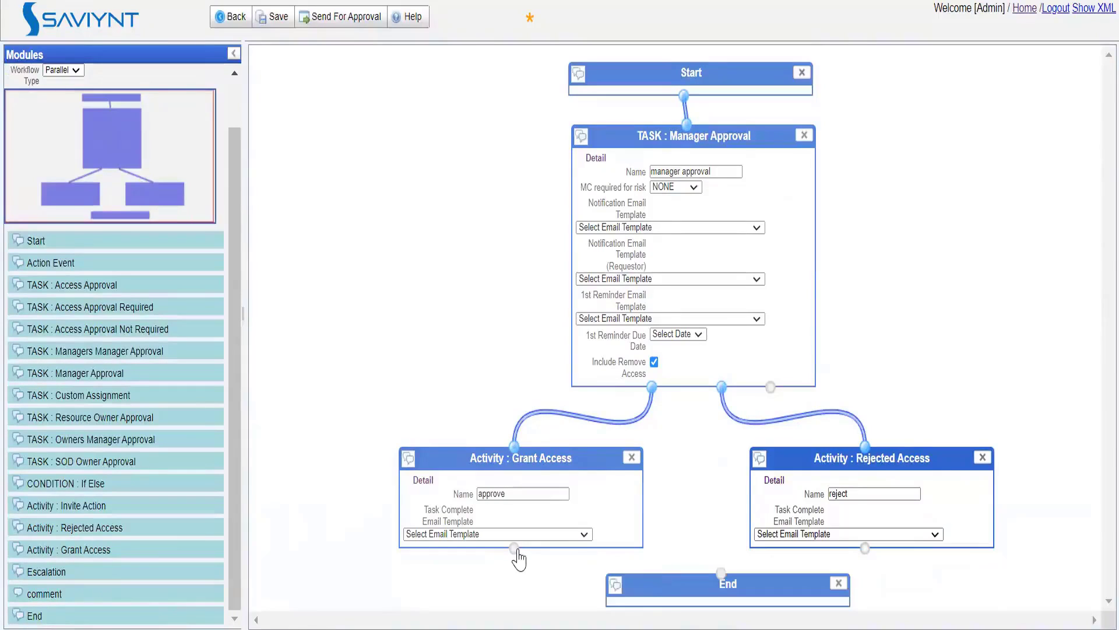
pyautogui.moveTo(514, 549); pyautogui.dragTo(723, 584)
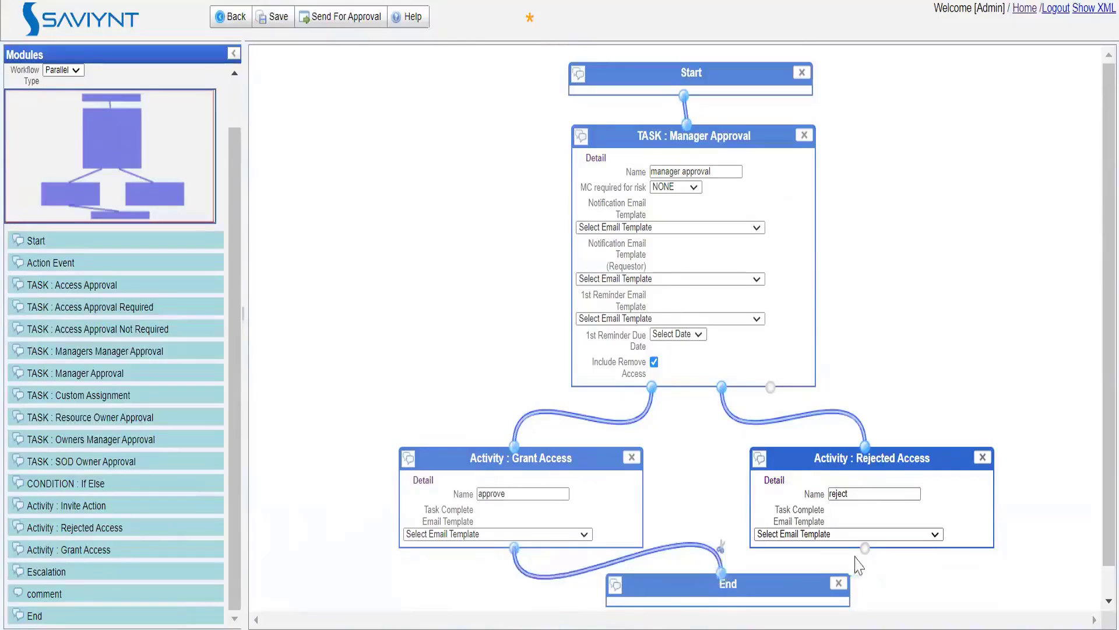